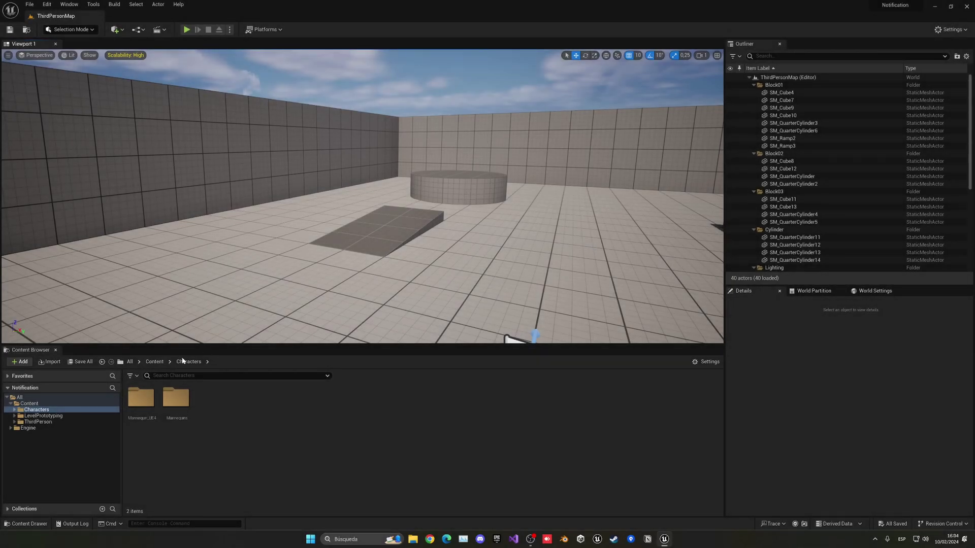
Create a User Widget blueprint in the Content folder and name it WB_Notification
{"action": "left_click", "coordinate": [155, 361]}
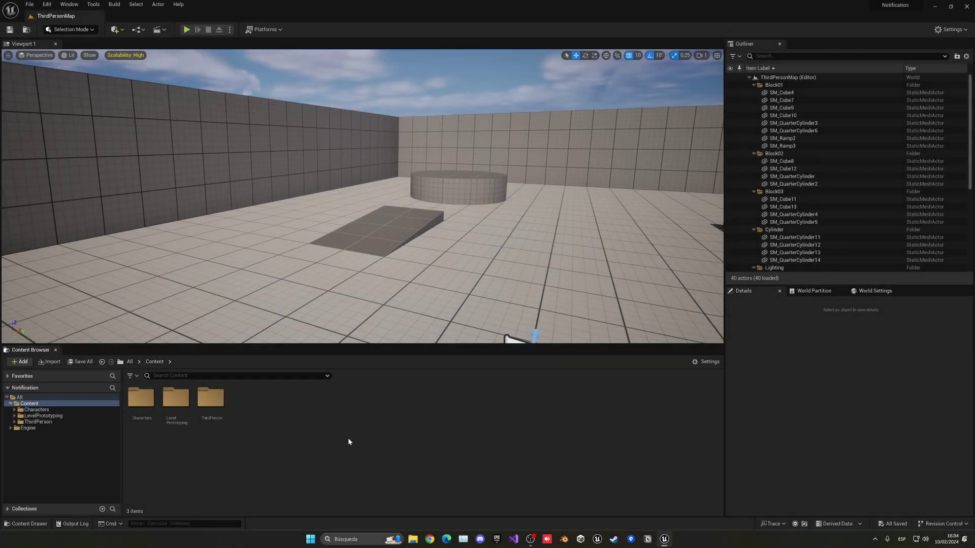
{"action": "right_click", "coordinate": [301, 412]}
{"action": "mouse_move", "coordinate": [324, 406]}
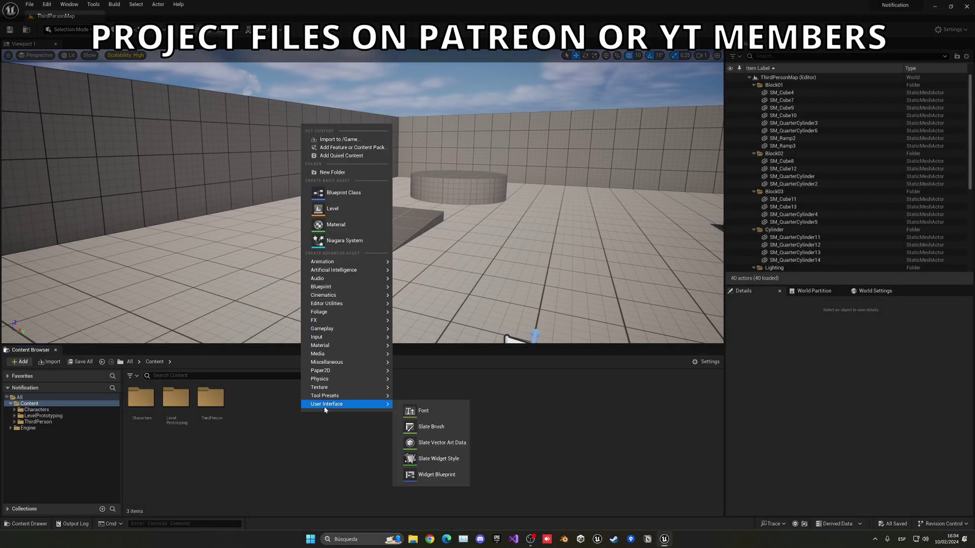
{"action": "left_click", "coordinate": [429, 474]}
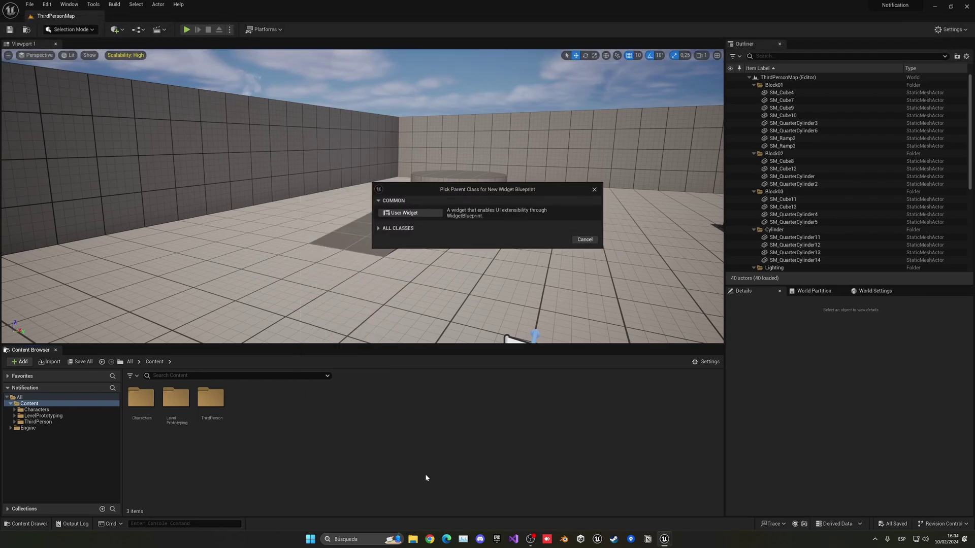
{"action": "left_click", "coordinate": [408, 213]}
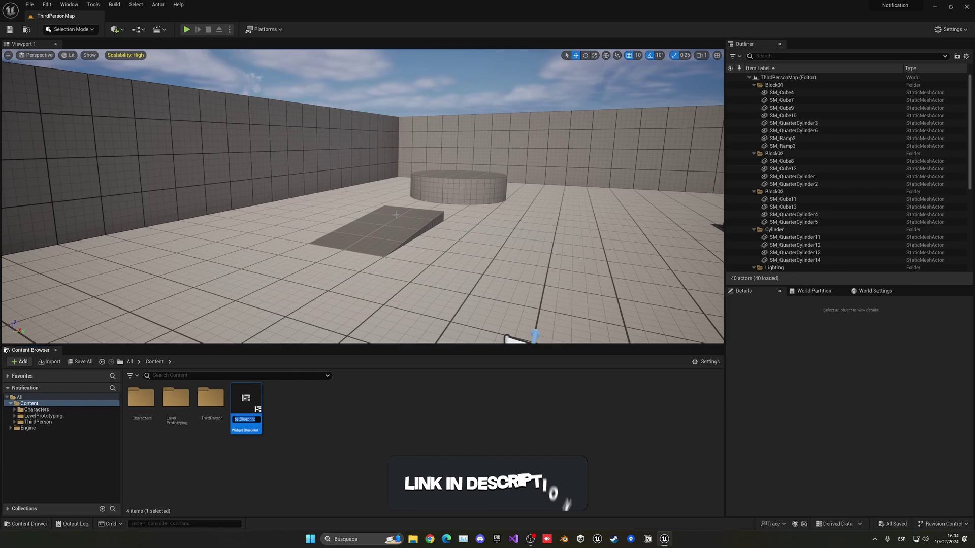
{"action": "type", "text": "WB_"}
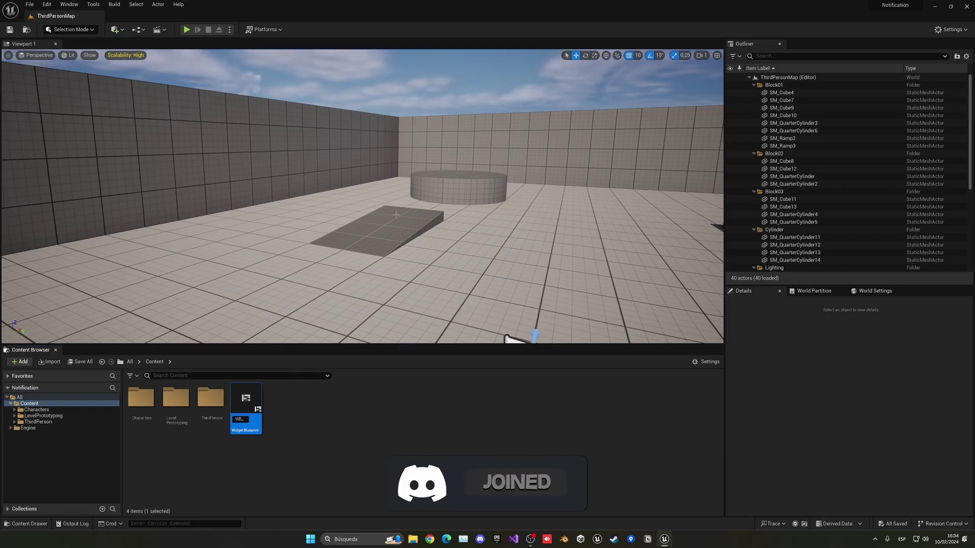
{"action": "type", "text": "Notification"}
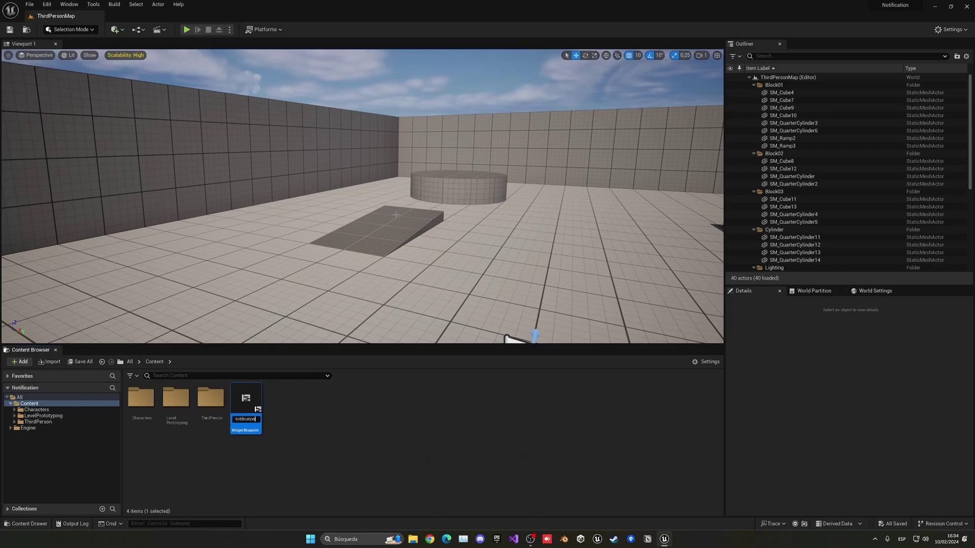
{"action": "key", "text": "Return"}
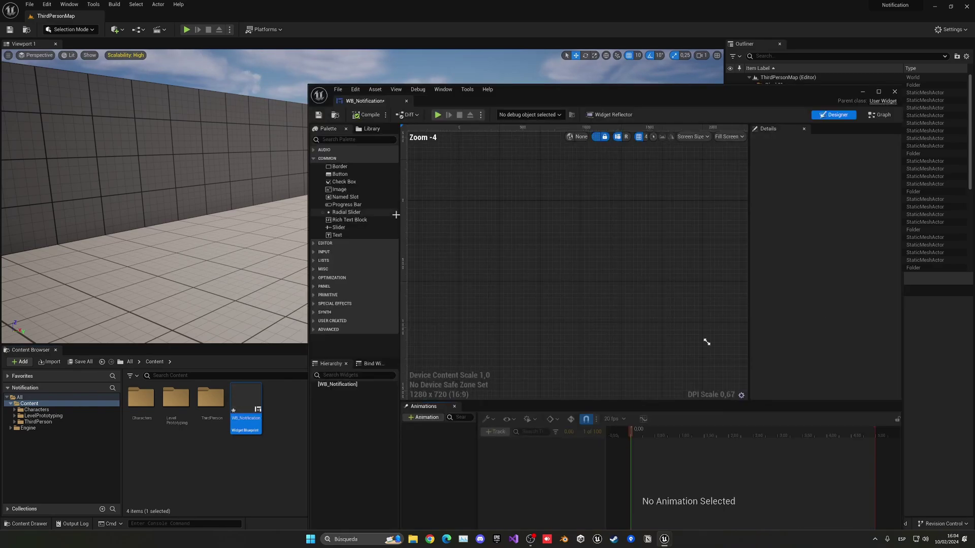
Dock the WB_Notification editor beside the level tab and add a Canvas Panel as the widget's root
{"action": "left_click_drag", "start_coordinate": [355, 95], "coordinate": [235, 20]}
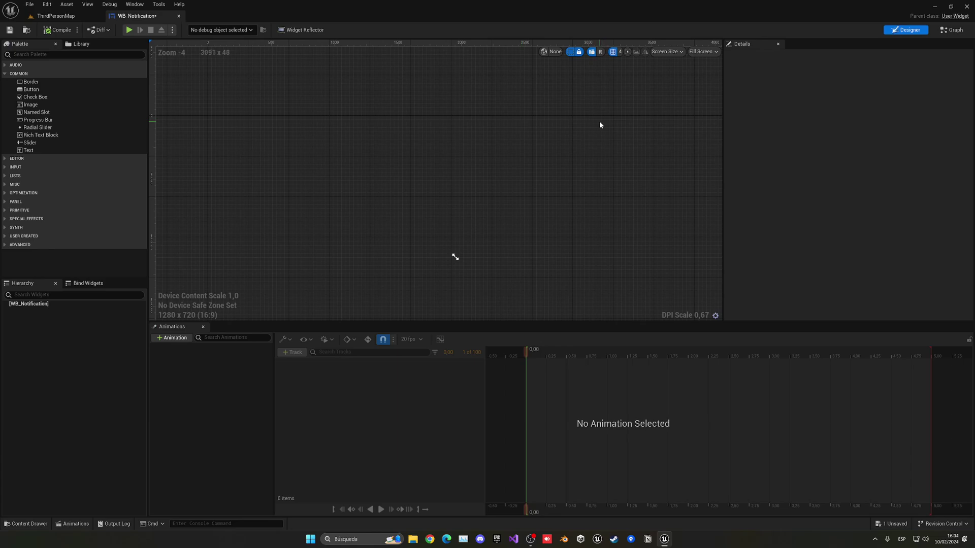
{"action": "left_click", "coordinate": [86, 54]}
{"action": "type", "text": "ca"}
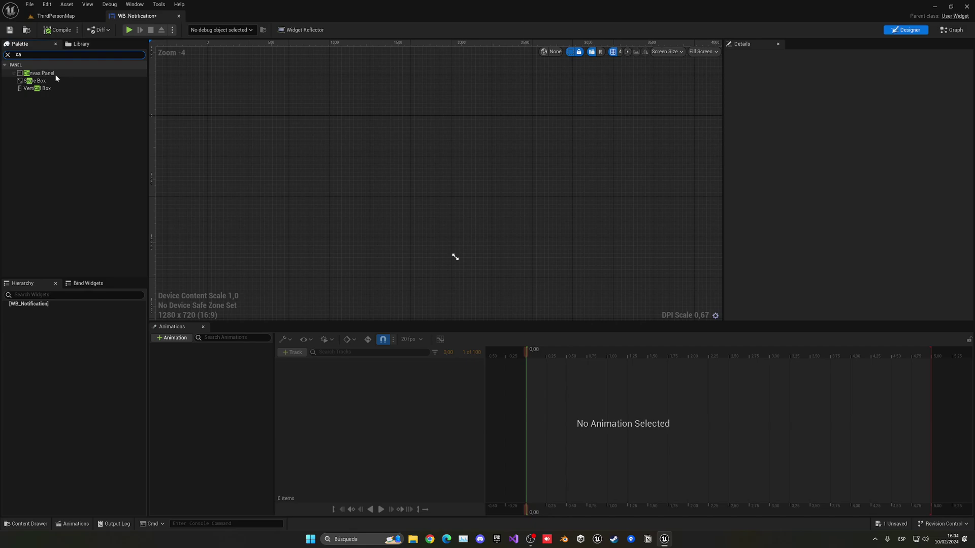
{"action": "left_click_drag", "start_coordinate": [40, 76], "coordinate": [50, 305]}
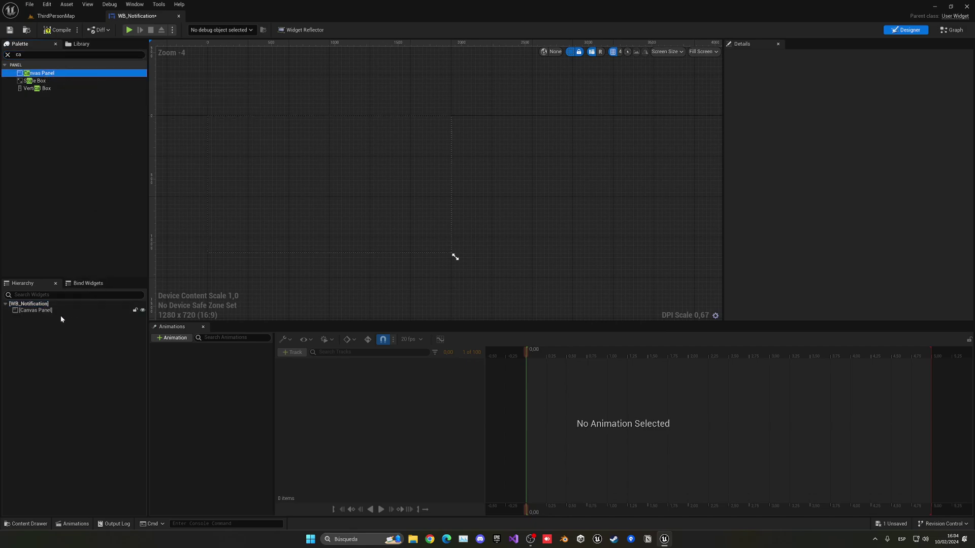
{"action": "left_click", "coordinate": [8, 55]}
Place a Text widget in the upper middle of the canvas and anchor it to the canvas's top-right corner
{"action": "scroll", "coordinate": [352, 196], "scroll_direction": "up", "scroll_amount": 2}
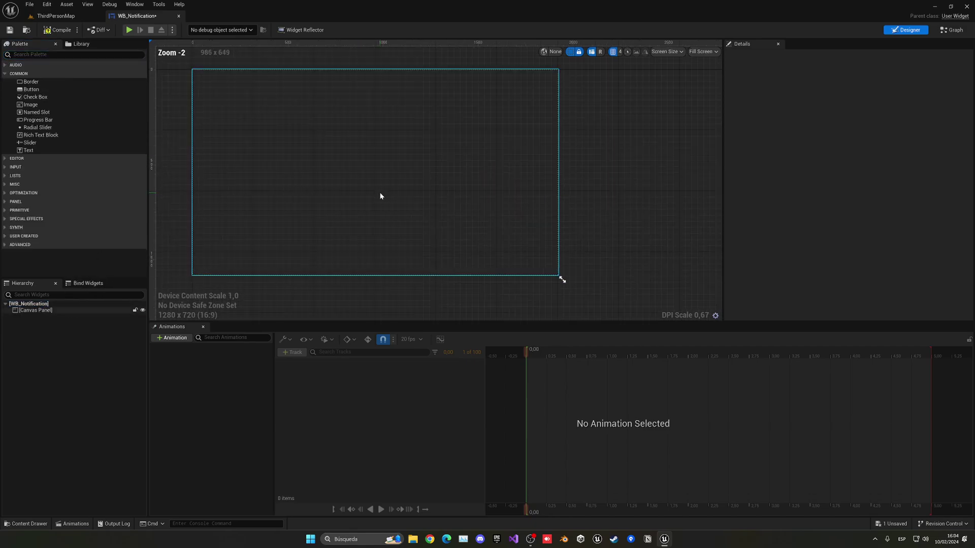
{"action": "right_click_drag", "start_coordinate": [380, 196], "coordinate": [419, 202]}
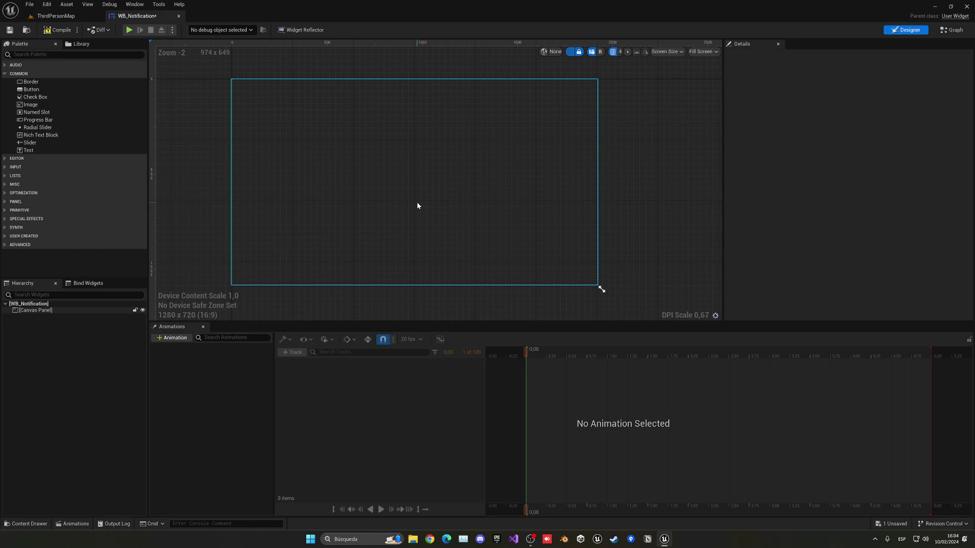
{"action": "left_click_drag", "start_coordinate": [35, 151], "coordinate": [400, 152]}
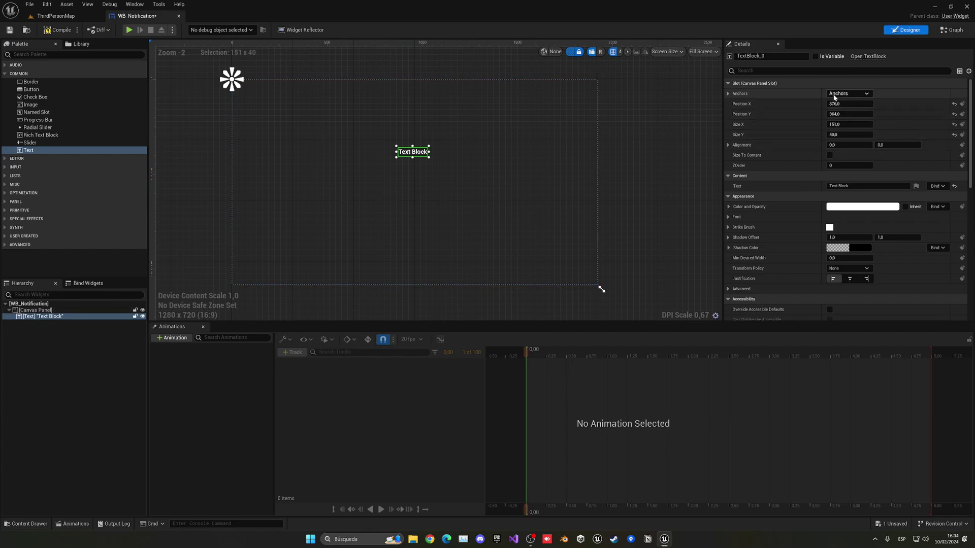
{"action": "left_click", "coordinate": [832, 94]}
{"action": "left_click", "coordinate": [893, 113]}
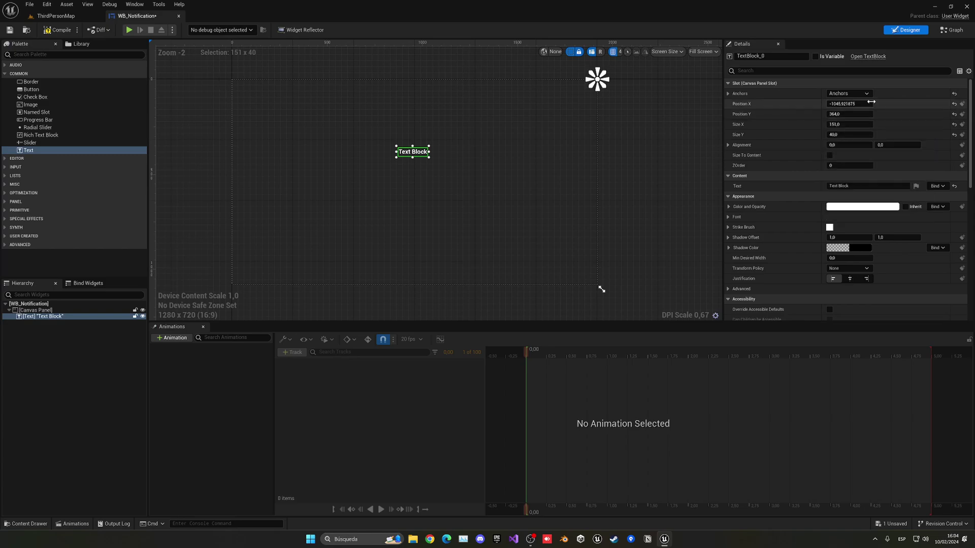
Set the text block's position X and position Y to 0
{"action": "left_click", "coordinate": [852, 95]}
{"action": "left_click", "coordinate": [863, 96]}
{"action": "left_click", "coordinate": [836, 104]}
{"action": "type", "text": "0"}
{"action": "key", "text": "Return"}
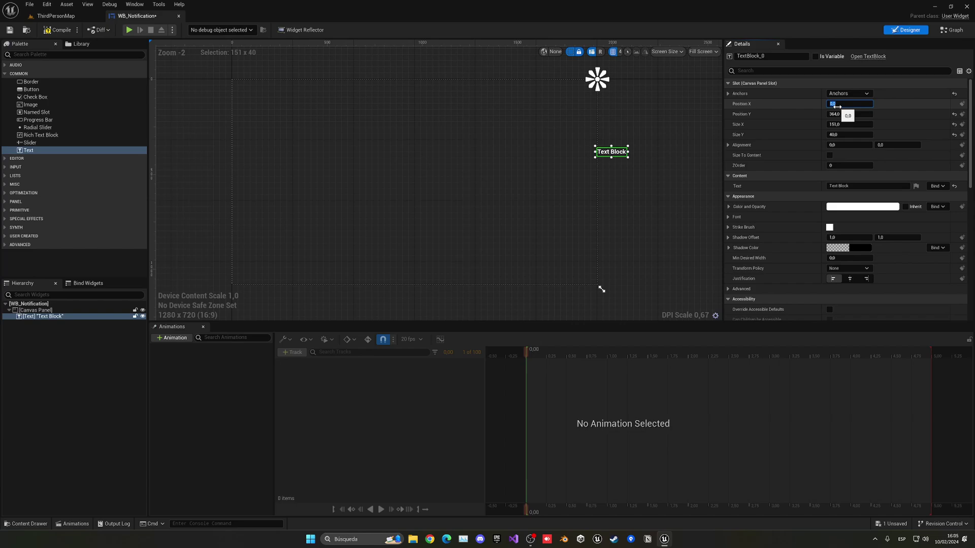
{"action": "type", "text": "0"}
{"action": "key", "text": "Return"}
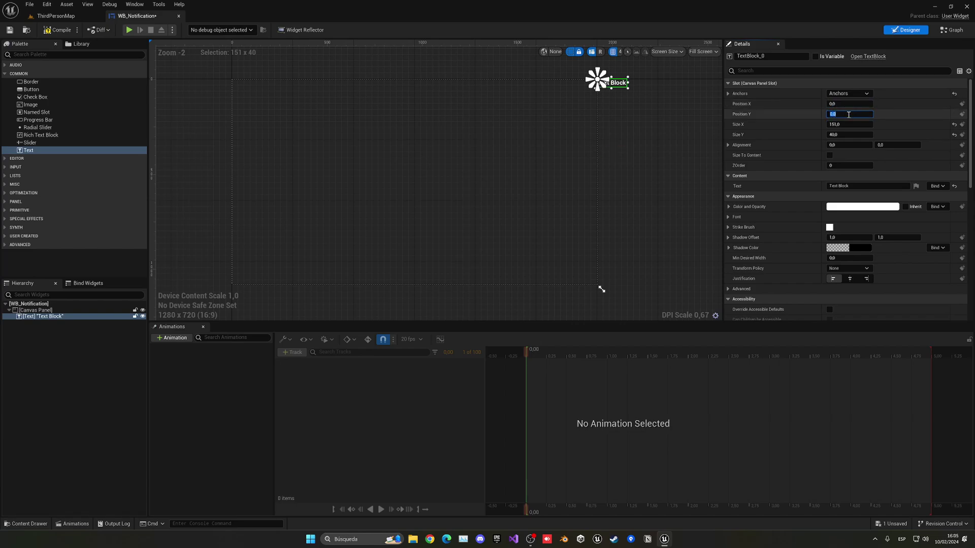
Set the text block's alignment to 0.5, 0.5 and place it at about X -164, Y 98, sized about 306 by 58
{"action": "left_click", "coordinate": [842, 144]}
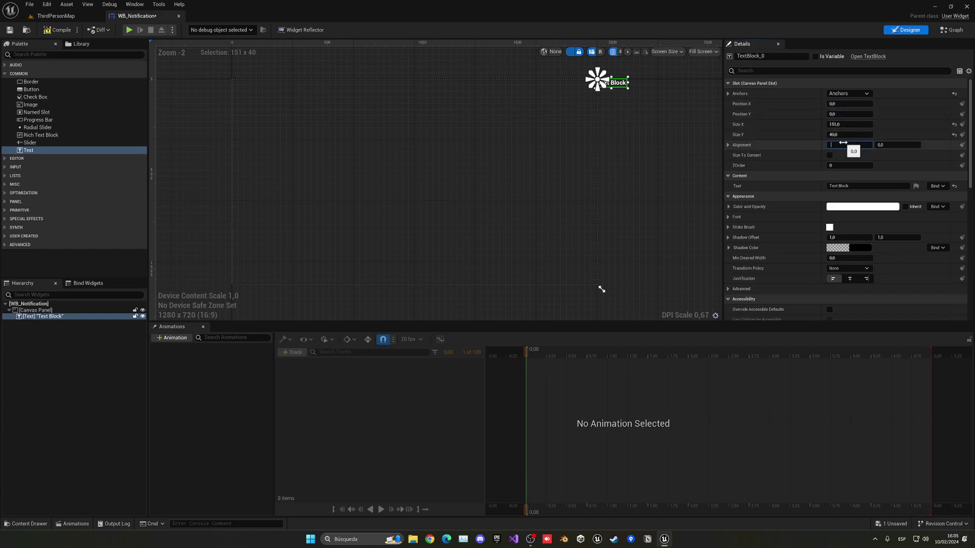
{"action": "type", "text": ".5"}
{"action": "key", "text": "Tab"}
{"action": "type", "text": ".5"}
{"action": "key", "text": "Return"}
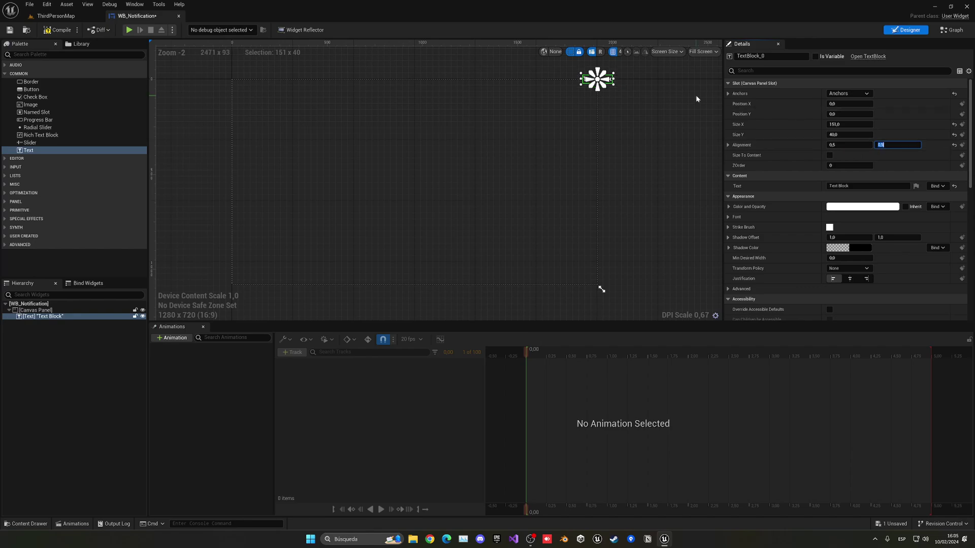
{"action": "mouse_move", "coordinate": [856, 115]}
{"action": "left_mouse_down"}
{"action": "mouse_move", "coordinate": [842, 115]}
{"action": "mouse_move", "coordinate": [843, 103]}
{"action": "mouse_move", "coordinate": [840, 134]}
{"action": "mouse_move", "coordinate": [844, 124]}
{"action": "left_mouse_up"}
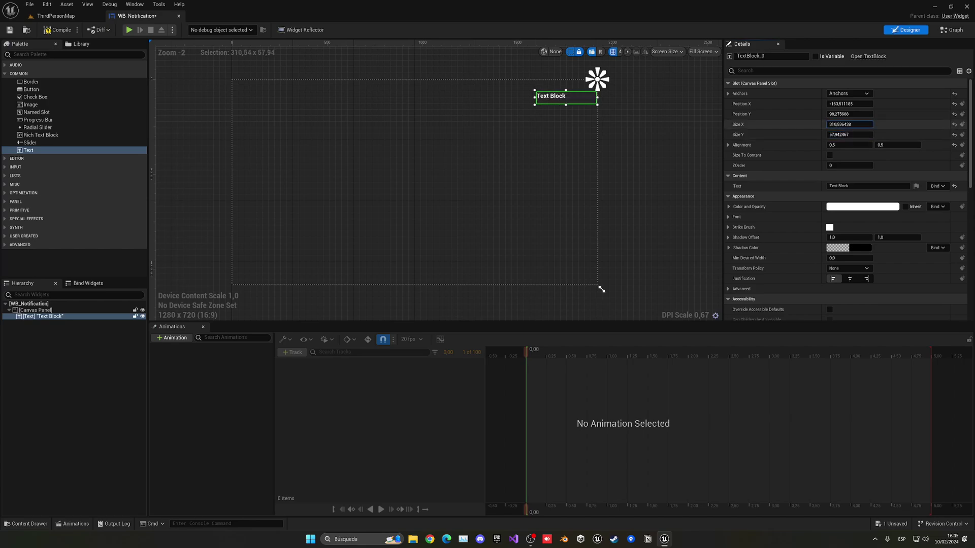
Set the text block's font size to 35 and enlarge the block to about 411 by 60
{"action": "scroll", "coordinate": [840, 127], "scroll_direction": "down", "scroll_amount": 1}
{"action": "left_click", "coordinate": [731, 192]}
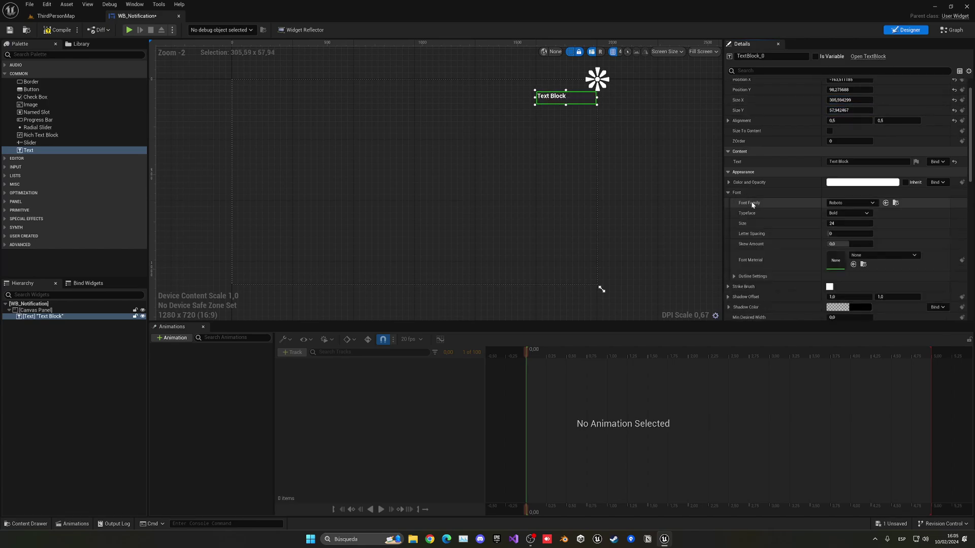
{"action": "left_click_drag", "start_coordinate": [830, 222], "coordinate": [830, 222]}
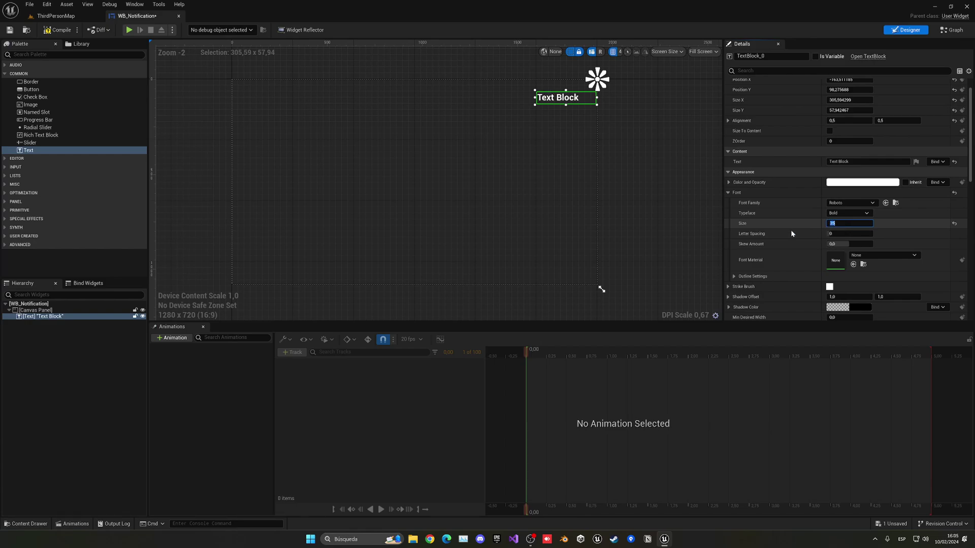
{"action": "scroll", "coordinate": [792, 233], "scroll_direction": "up", "scroll_amount": 1}
{"action": "mouse_move", "coordinate": [842, 124]}
{"action": "left_mouse_down"}
{"action": "mouse_move", "coordinate": [863, 124]}
{"action": "mouse_move", "coordinate": [852, 134]}
{"action": "left_mouse_up"}
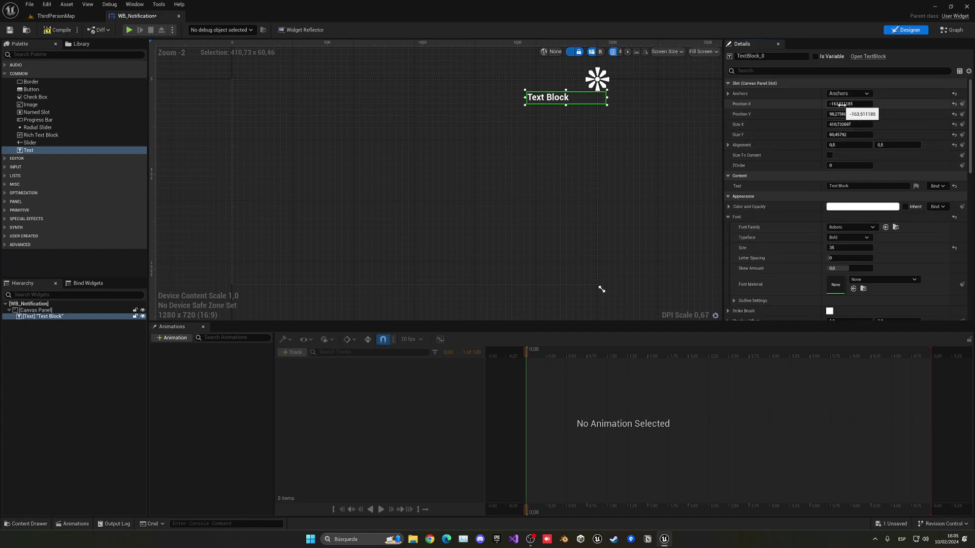
Change the text block's content to "Notification test", and compile and save the widget
{"action": "left_click", "coordinate": [832, 186]}
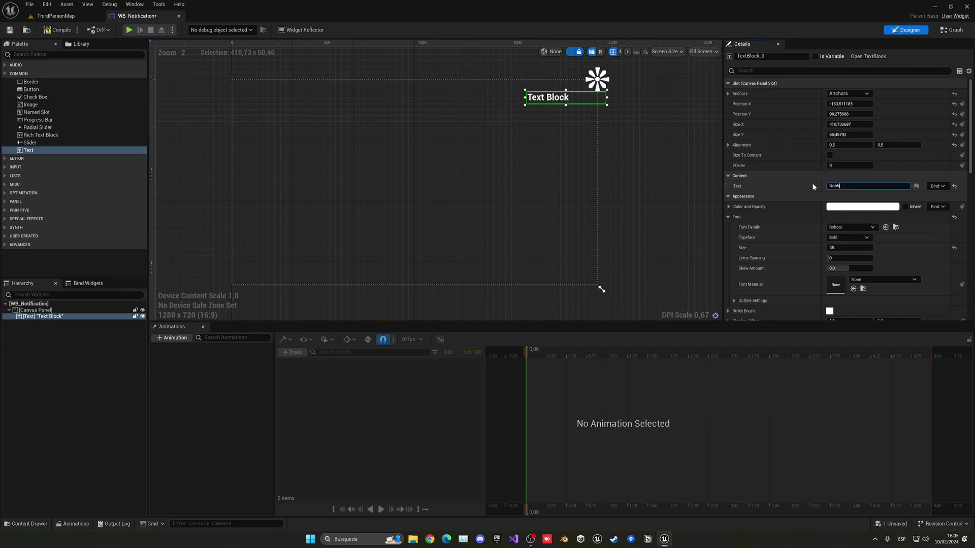
{"action": "type", "text": "Notification test"}
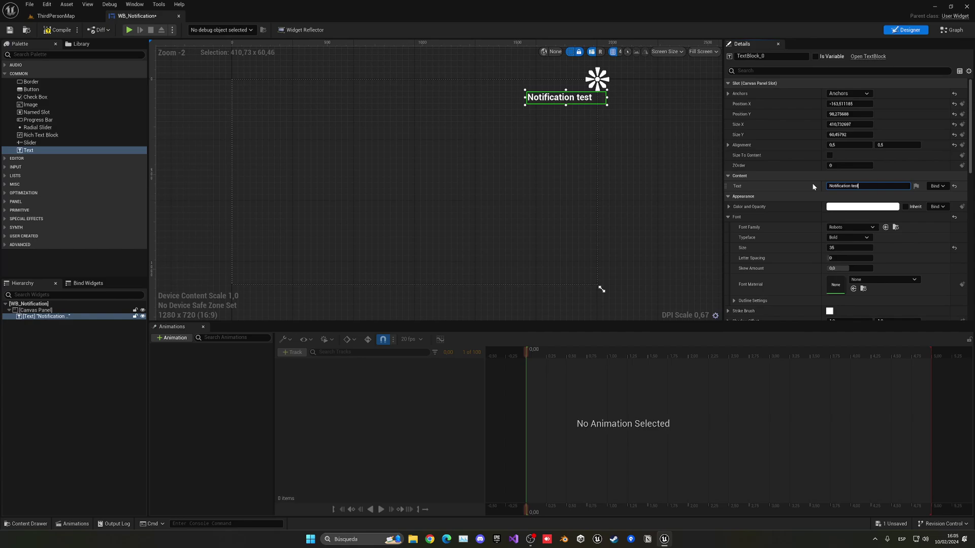
{"action": "left_click", "coordinate": [626, 133]}
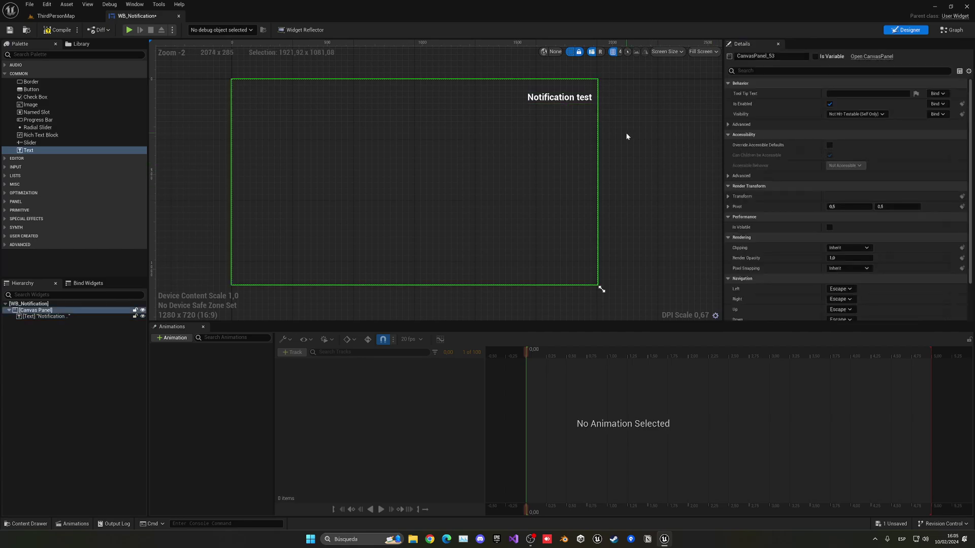
{"action": "left_click", "coordinate": [573, 103]}
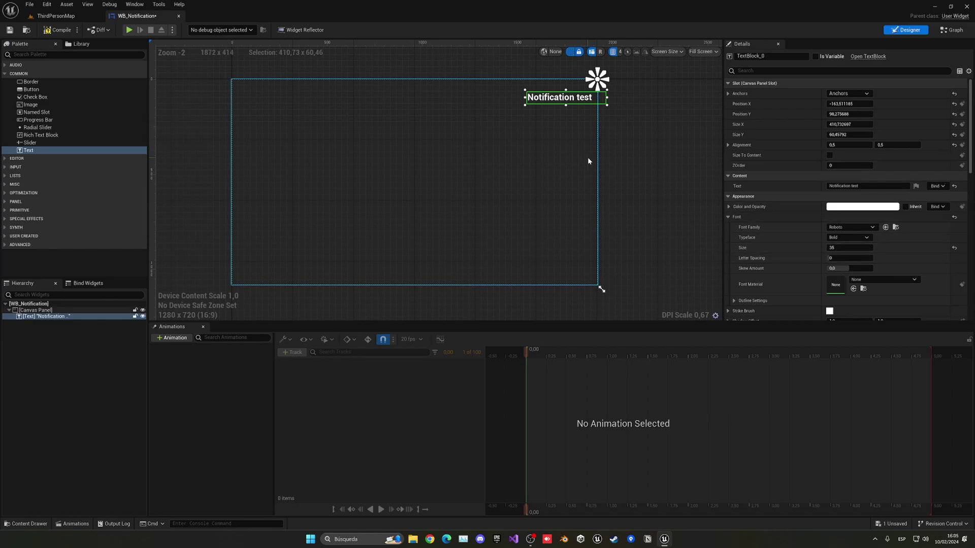
{"action": "left_click", "coordinate": [626, 199]}
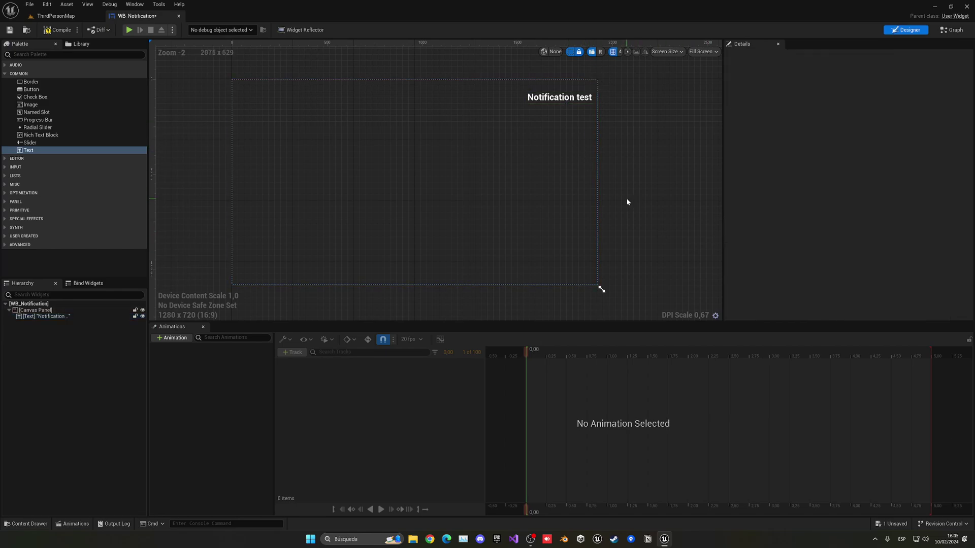
{"action": "left_click", "coordinate": [59, 30]}
{"action": "left_click", "coordinate": [9, 30]}
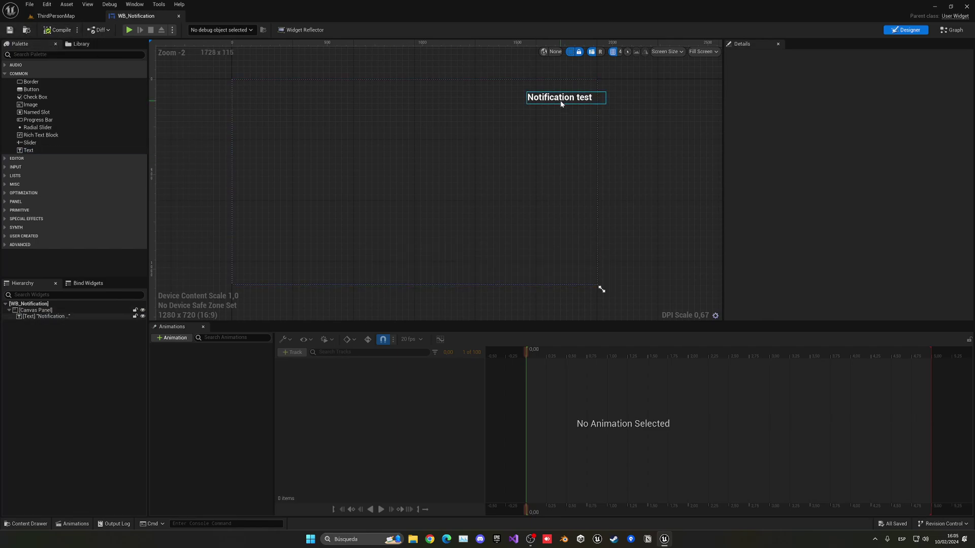
Zero the text block's position X and alignment X, and shift it past the canvas's right edge to position X about 29
{"action": "left_click", "coordinate": [561, 103]}
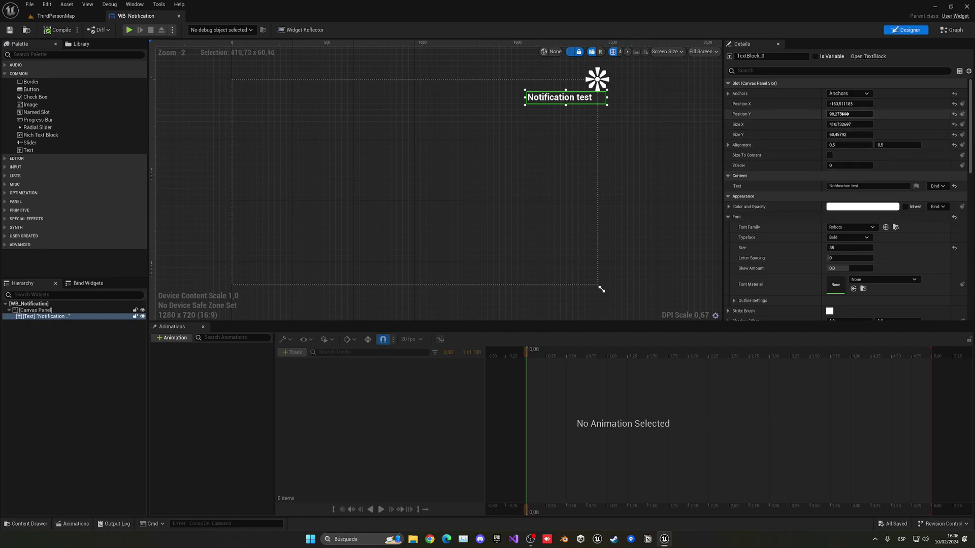
{"action": "left_click", "coordinate": [841, 114]}
{"action": "left_click", "coordinate": [838, 104]}
{"action": "type", "text": "0"}
{"action": "key", "text": "Return"}
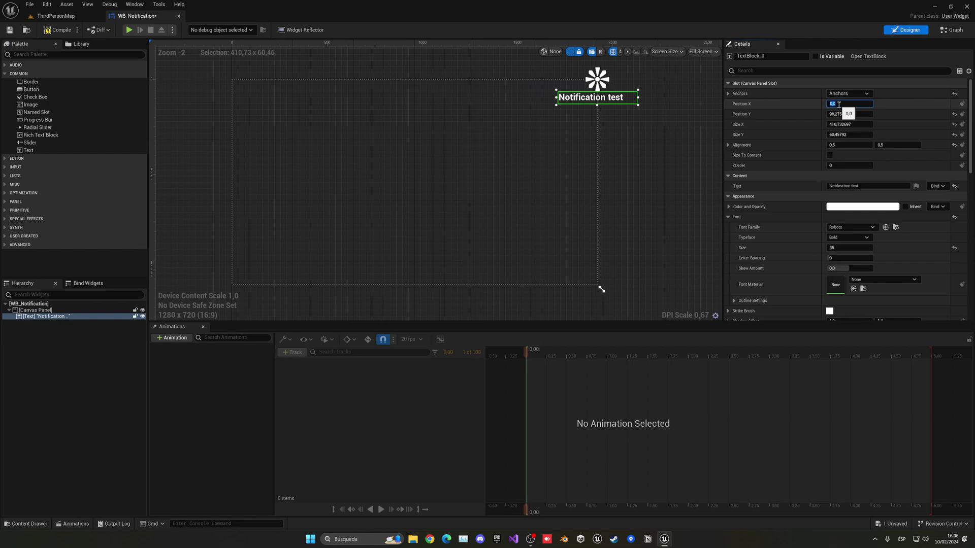
{"action": "left_click", "coordinate": [847, 145]}
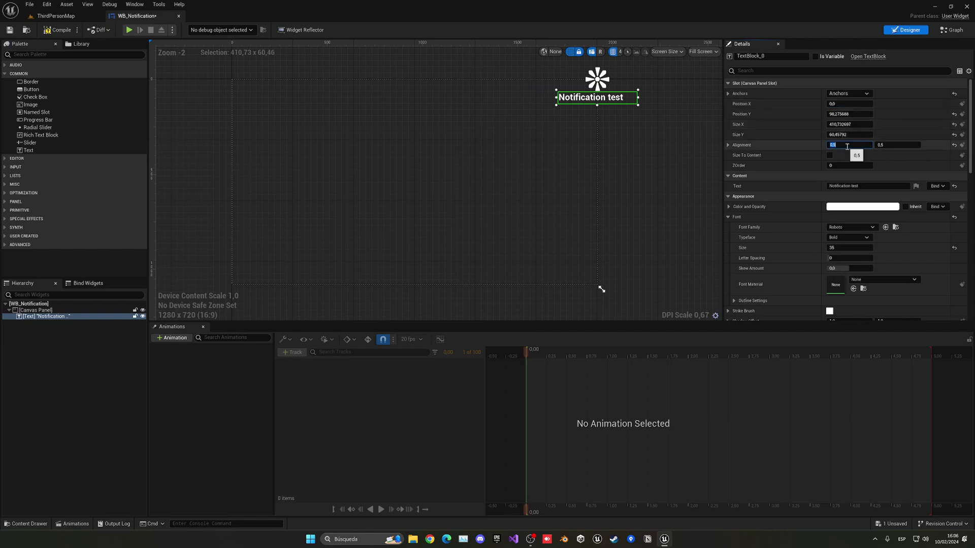
{"action": "key", "text": "Return"}
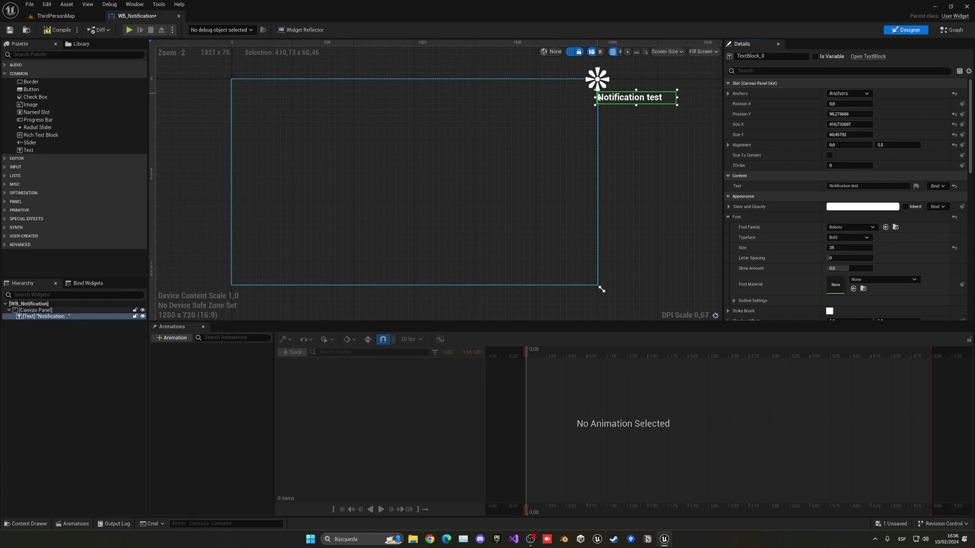
{"action": "left_click_drag", "start_coordinate": [843, 104], "coordinate": [857, 104]}
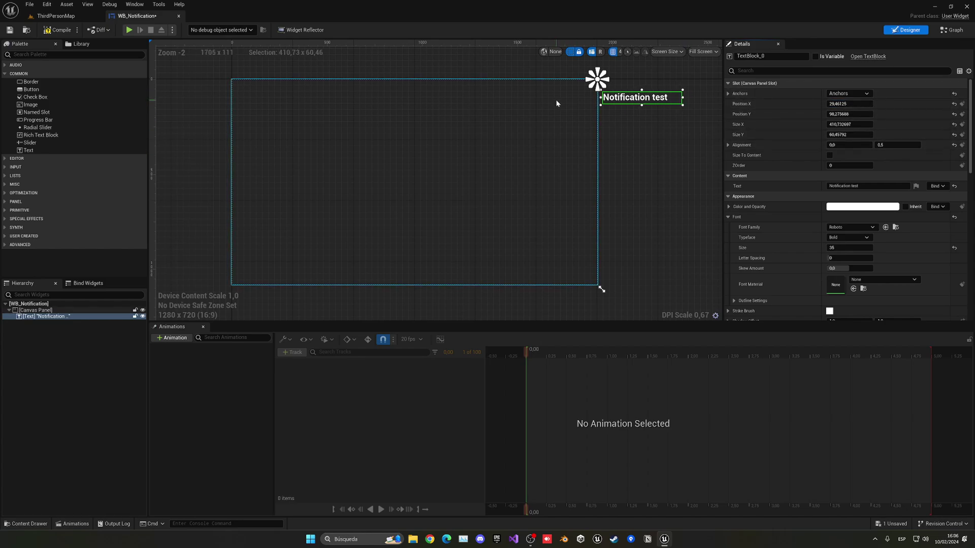
Add a widget animation named Notification
{"action": "left_click", "coordinate": [167, 340]}
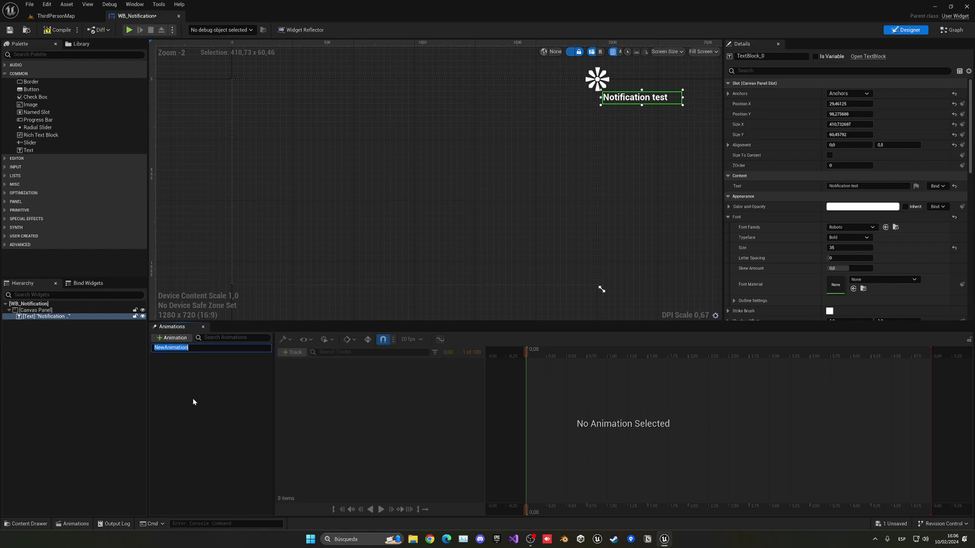
{"action": "type", "text": "Notification"}
{"action": "key", "text": "Return"}
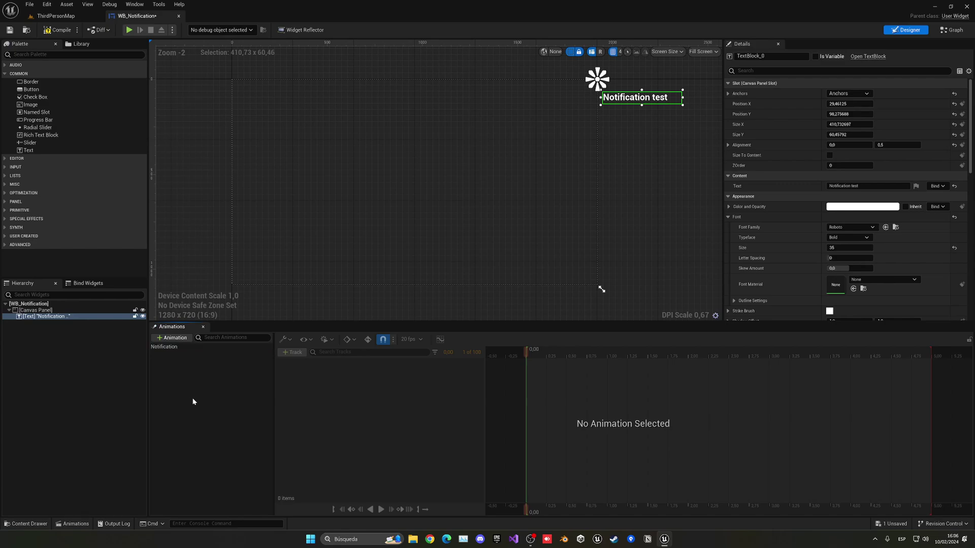
Add a text block track to the Notification animation and key the block's starting position at 0.00
{"action": "left_click", "coordinate": [185, 349]}
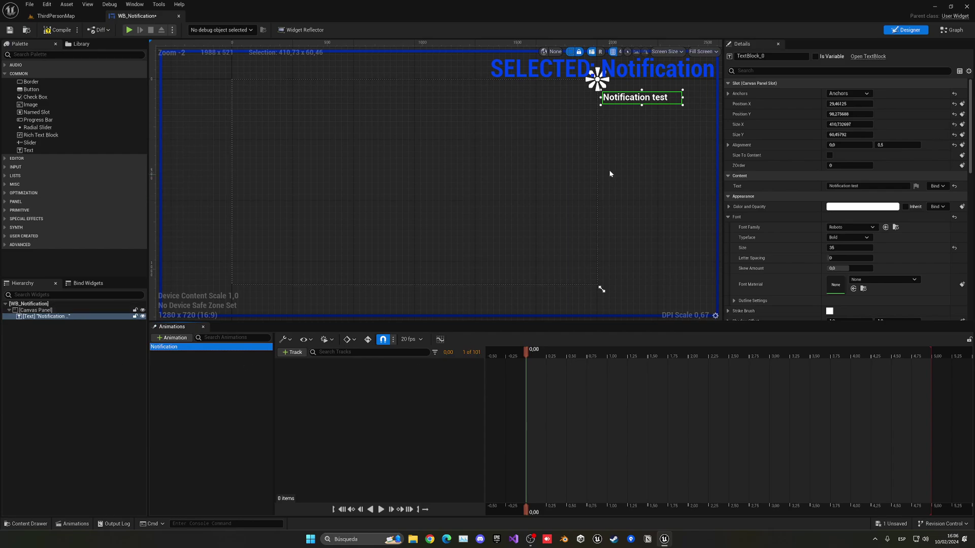
{"action": "left_click", "coordinate": [293, 353]}
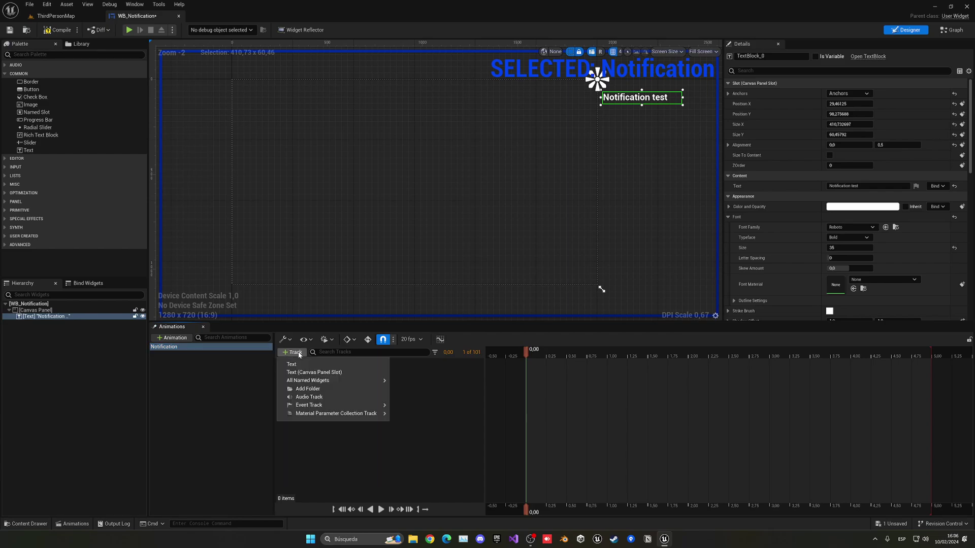
{"action": "left_click", "coordinate": [300, 365]}
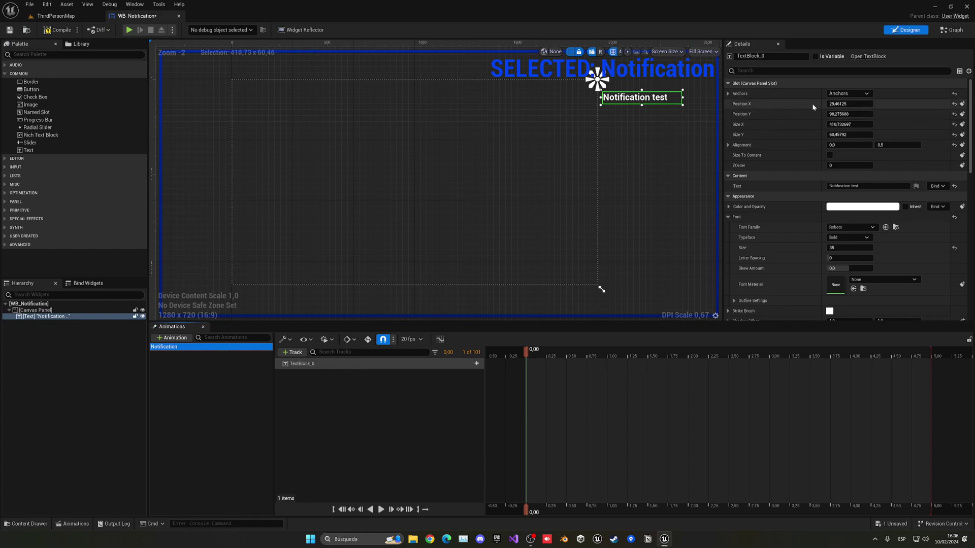
{"action": "left_click", "coordinate": [962, 104]}
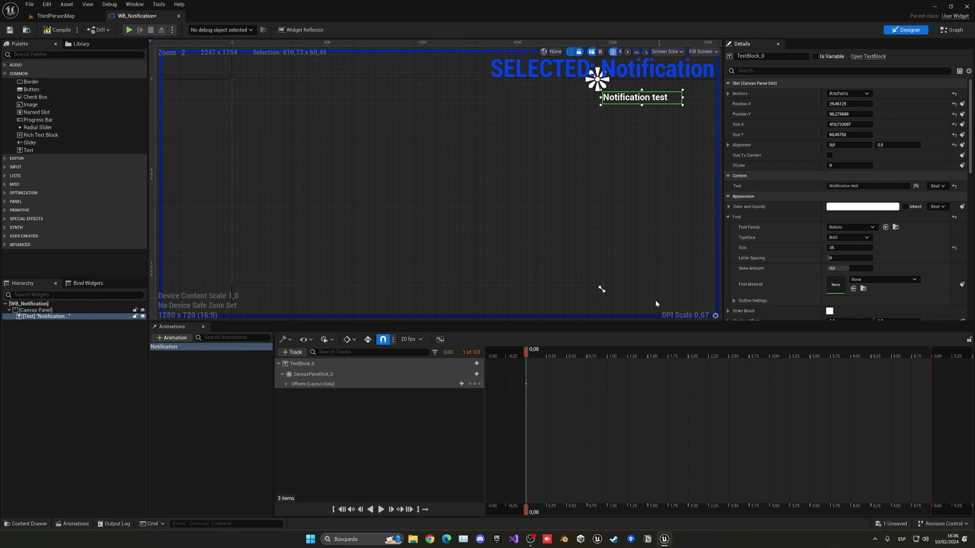
At 0.50 in the animation, move the text block inside the canvas to position X about -444 and key it
{"action": "left_click_drag", "start_coordinate": [525, 355], "coordinate": [567, 359]}
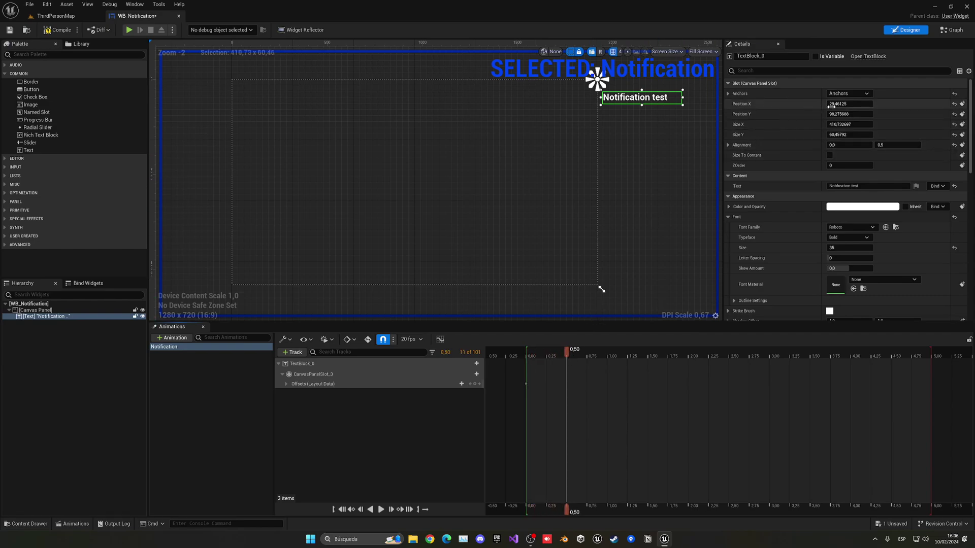
{"action": "left_click_drag", "start_coordinate": [849, 103], "coordinate": [806, 104]}
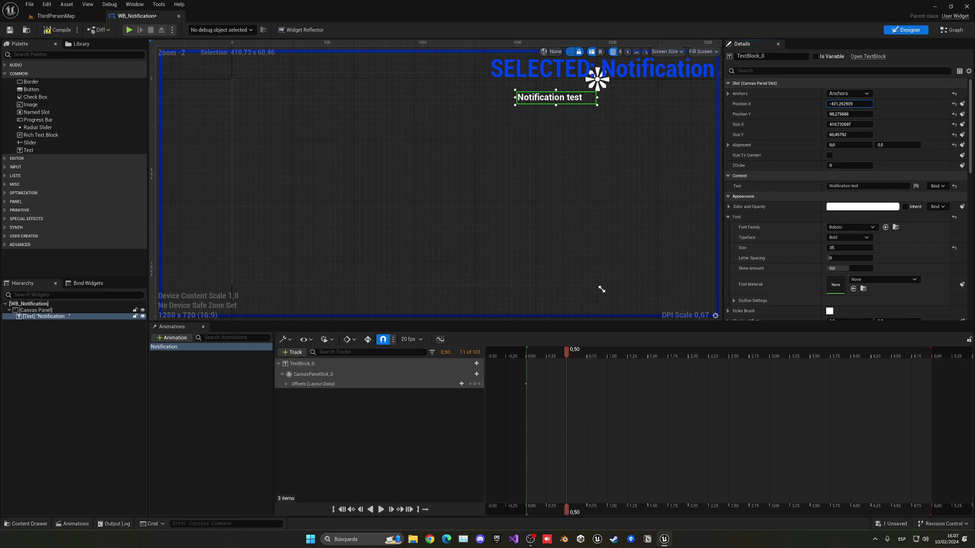
{"action": "left_click", "coordinate": [961, 104]}
Key the text block's on-screen position again at 1.50 and play the animation
{"action": "left_click", "coordinate": [527, 354]}
{"action": "left_click_drag", "start_coordinate": [526, 354], "coordinate": [585, 357]}
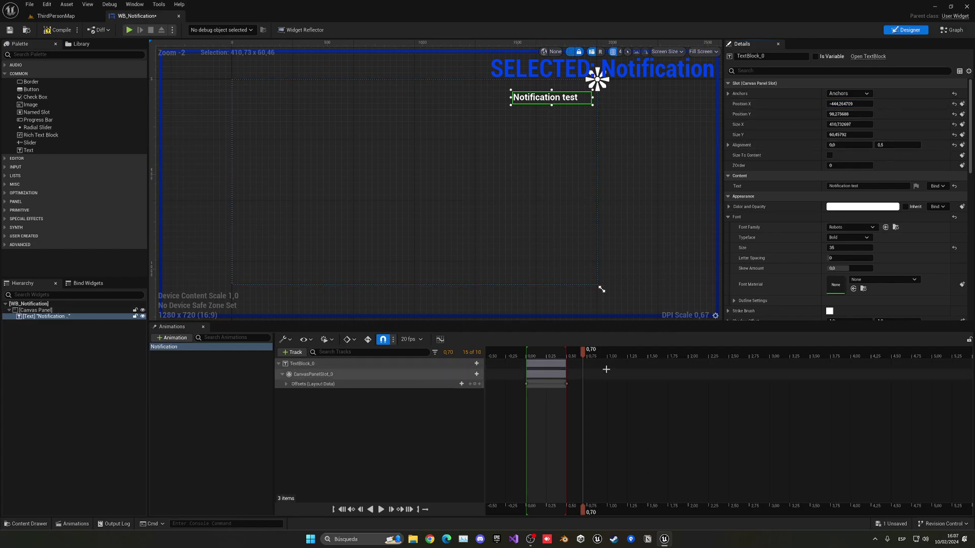
{"action": "left_click", "coordinate": [615, 355]}
{"action": "left_click_drag", "start_coordinate": [645, 357], "coordinate": [648, 356]}
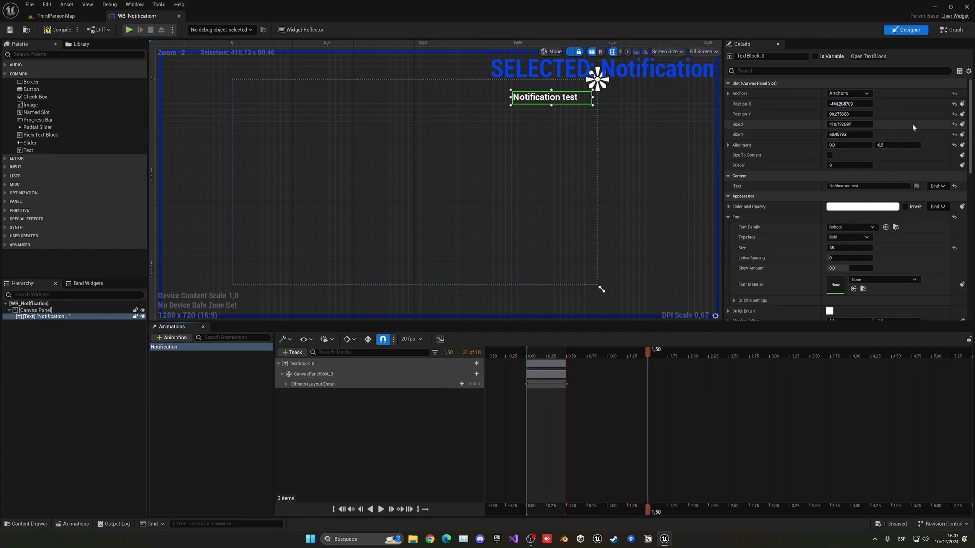
{"action": "left_click", "coordinate": [962, 104]}
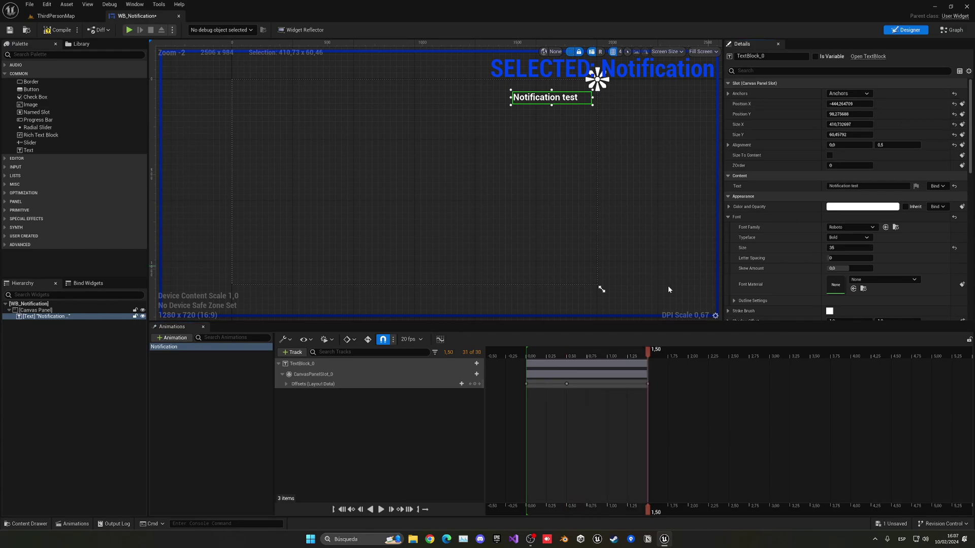
{"action": "key", "text": "space"}
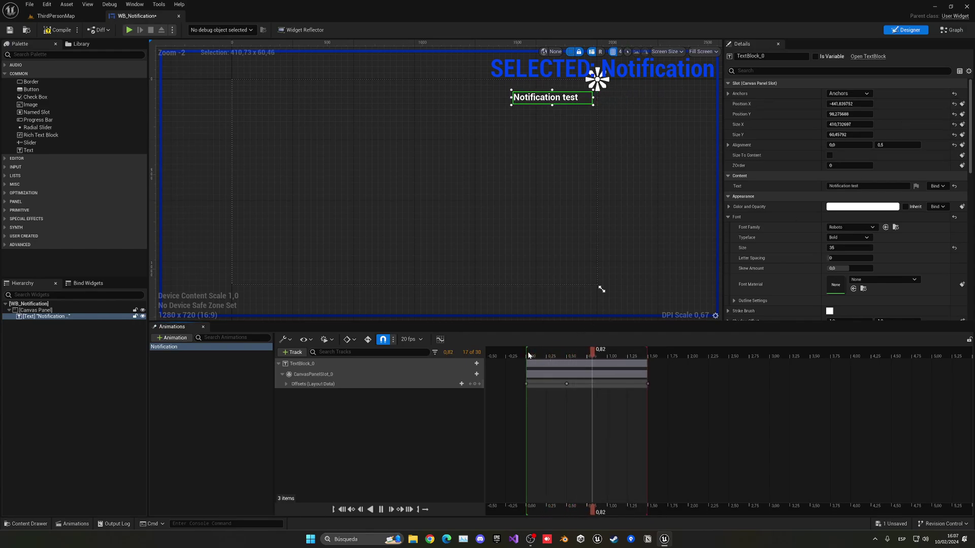
At 2.20, set the text block's position X back to 29, key it and play the whole animation
{"action": "left_click_drag", "start_coordinate": [565, 357], "coordinate": [689, 357]}
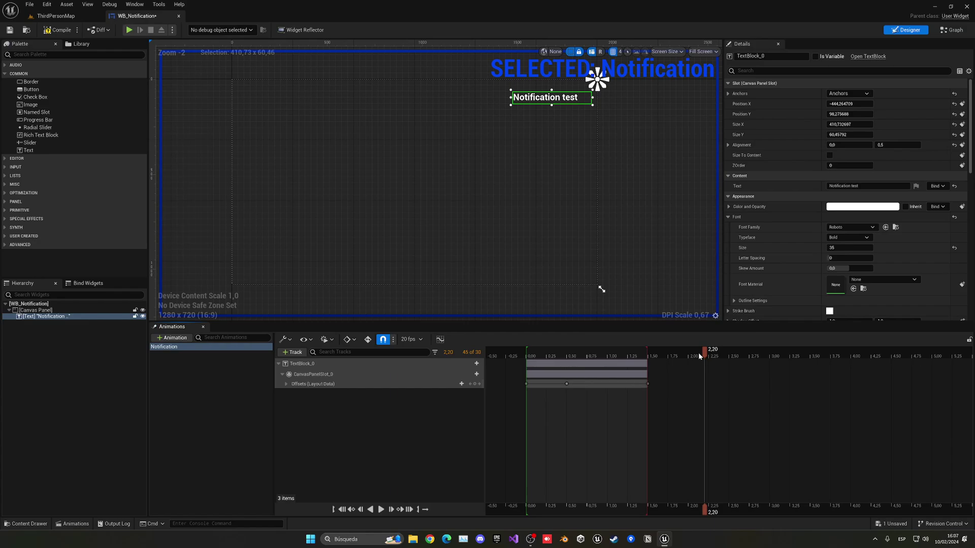
{"action": "left_click_drag", "start_coordinate": [850, 104], "coordinate": [890, 104]}
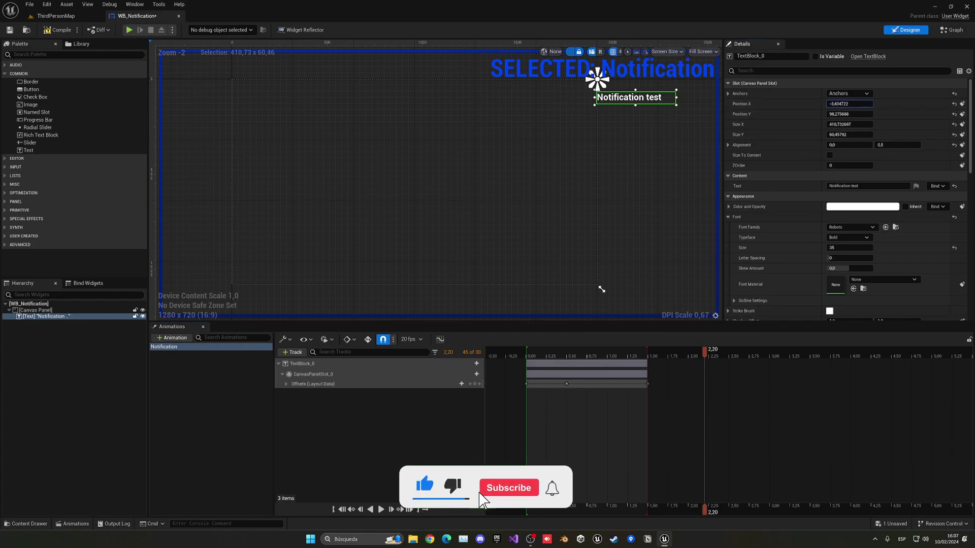
{"action": "left_click", "coordinate": [843, 104]}
{"action": "key", "text": "Return"}
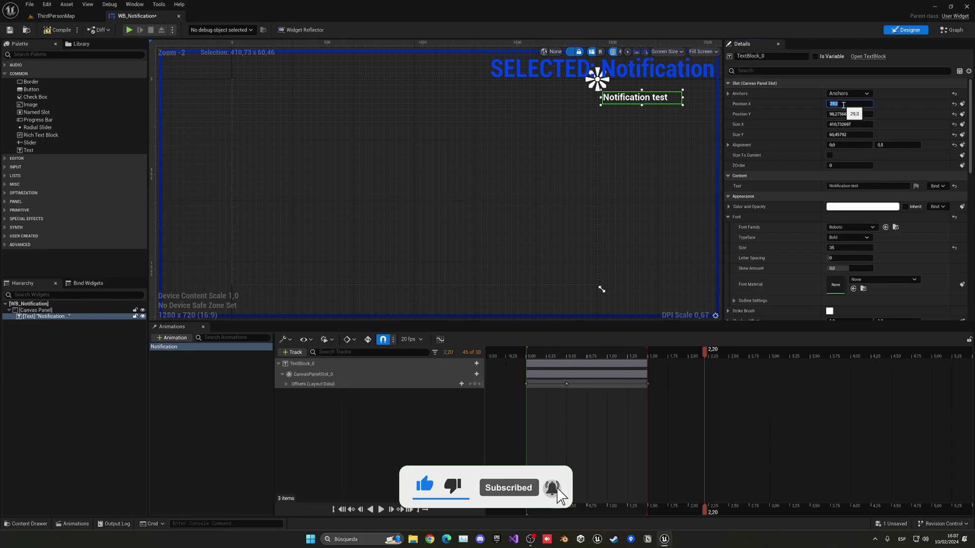
{"action": "left_click", "coordinate": [962, 103]}
{"action": "left_click", "coordinate": [523, 352]}
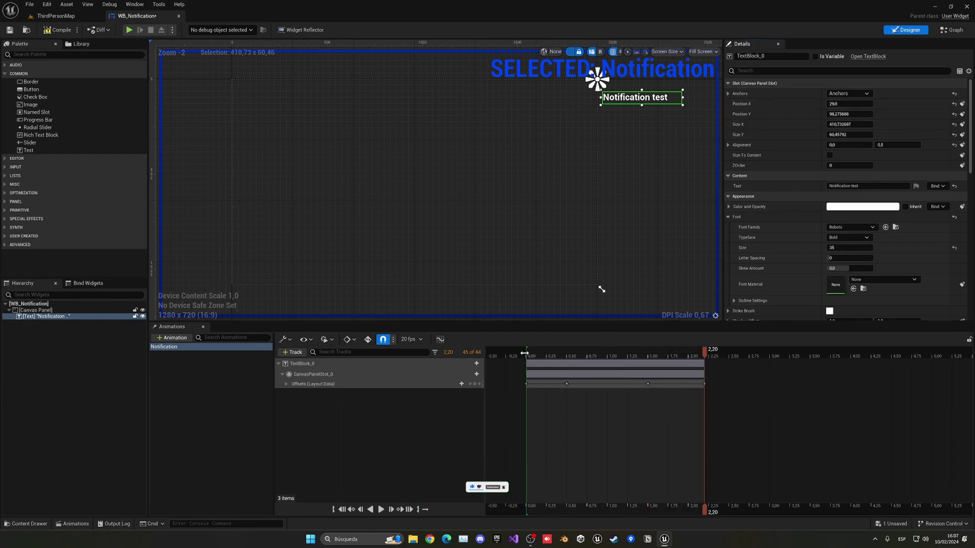
{"action": "key", "text": "space"}
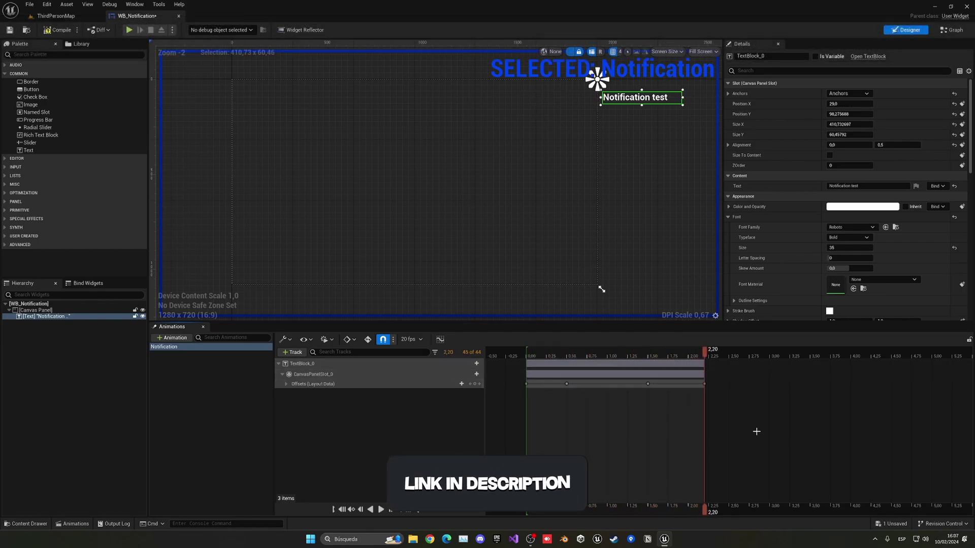
Compile and save the widget, and deselect the Notification animation
{"action": "left_click", "coordinate": [51, 27]}
{"action": "left_click", "coordinate": [176, 202]}
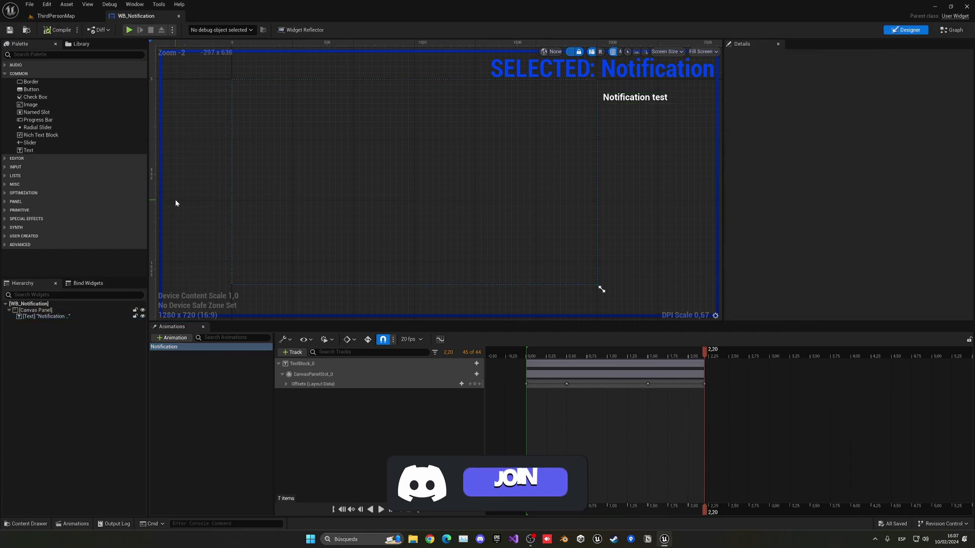
{"action": "left_click", "coordinate": [185, 380]}
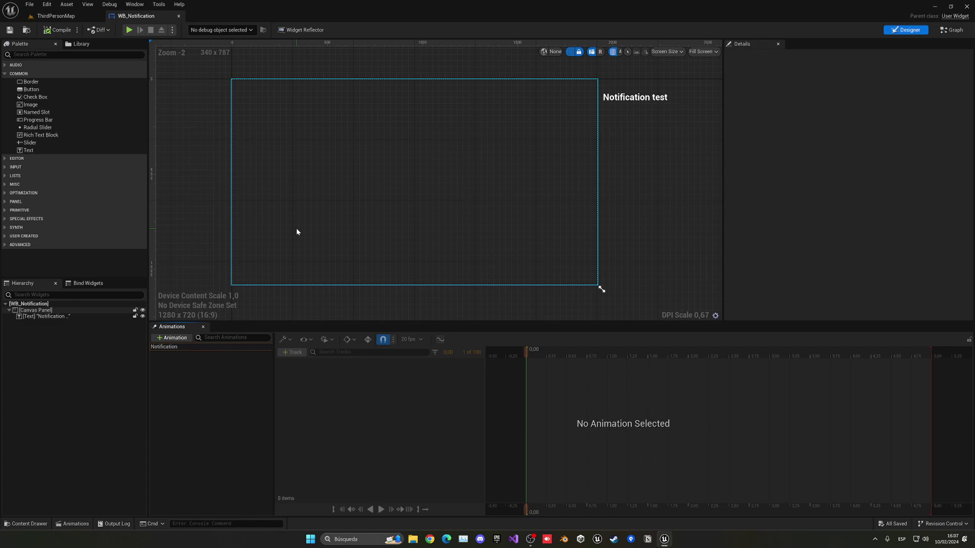
Open the widget's event graph and delete all the default event nodes
{"action": "left_click", "coordinate": [952, 29]}
{"action": "left_click_drag", "start_coordinate": [474, 194], "coordinate": [700, 429]}
{"action": "key", "text": "Delete"}
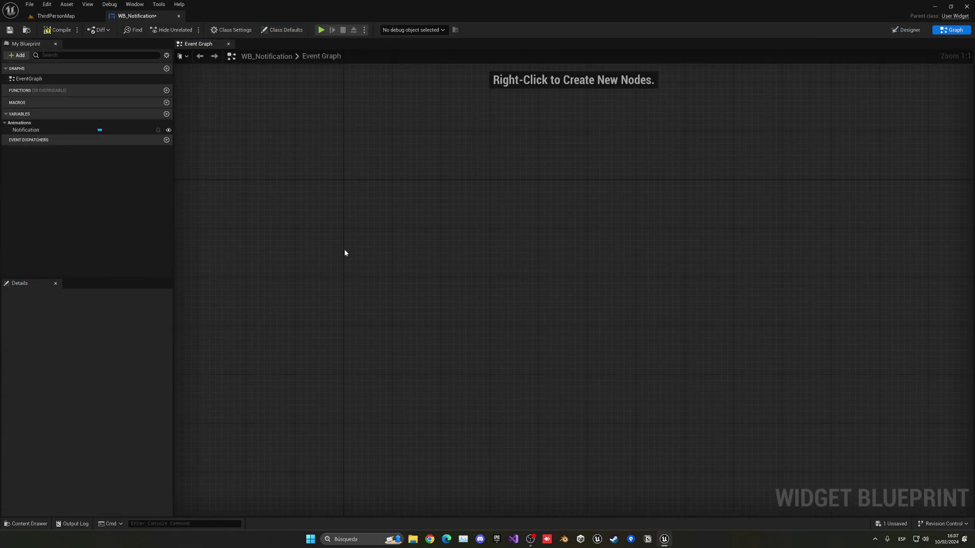
Add a custom event named Play Notification Animation to the empty event graph
{"action": "right_click", "coordinate": [345, 253]}
{"action": "type", "text": "custom"}
{"action": "key", "text": "Return"}
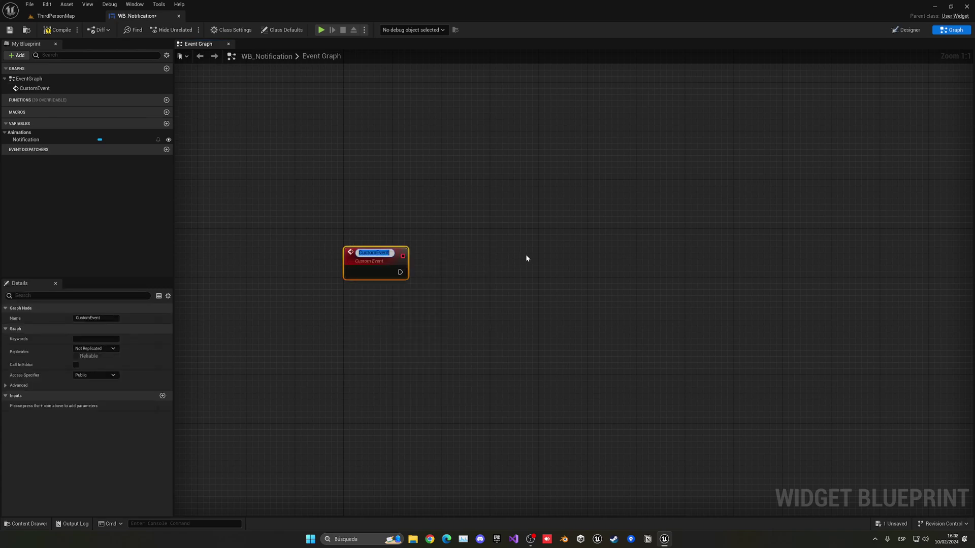
{"action": "type", "text": "P"}
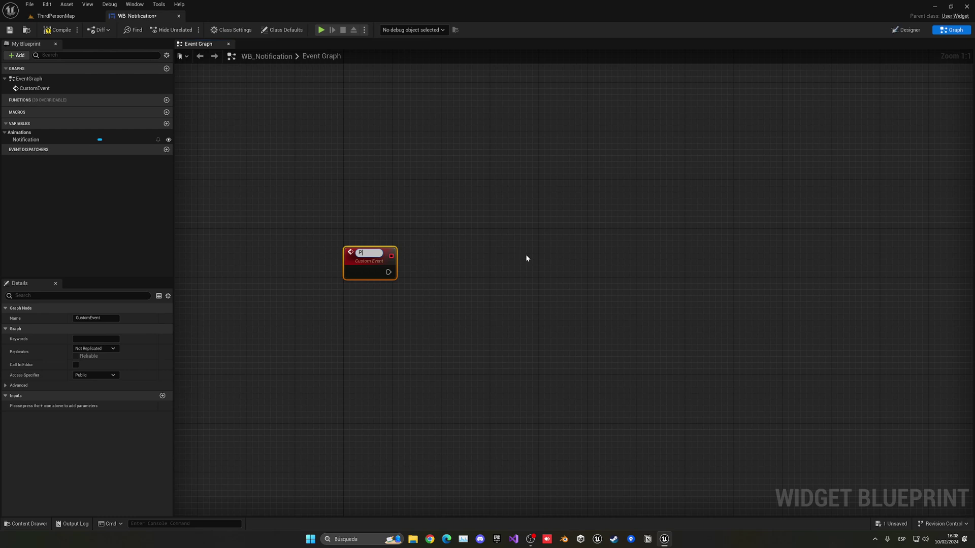
{"action": "type", "text": "Lay Notifica"}
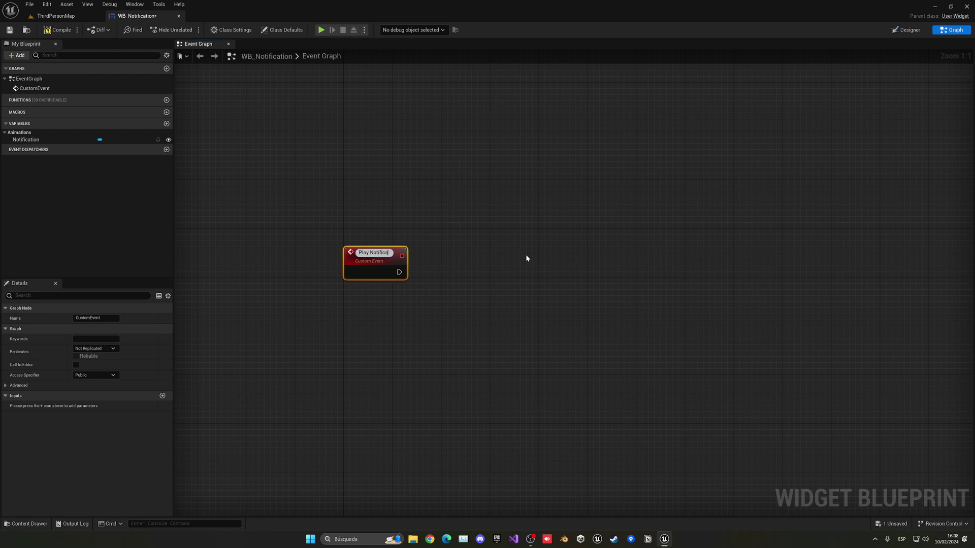
{"action": "type", "text": "tion Animation"}
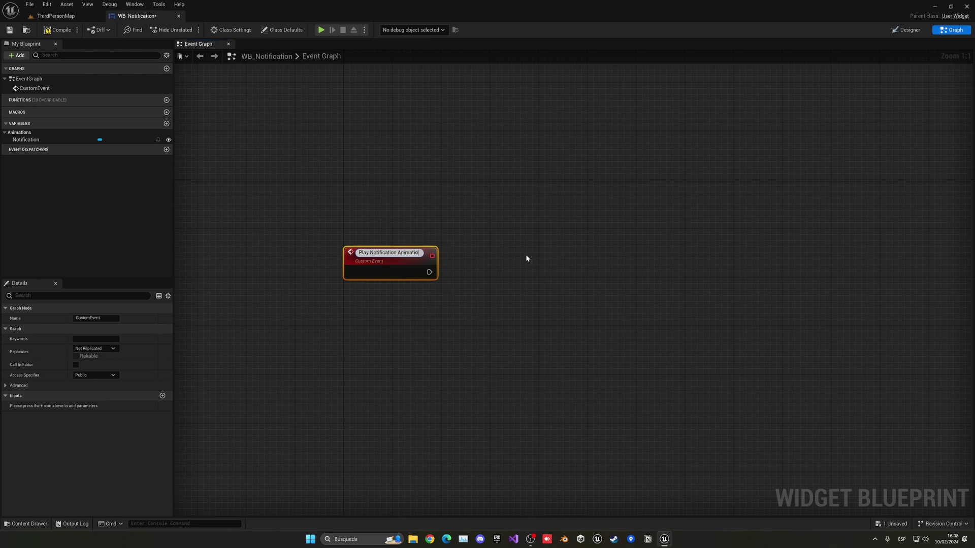
{"action": "key", "text": "Return"}
{"action": "left_click_drag", "start_coordinate": [413, 259], "coordinate": [413, 241]}
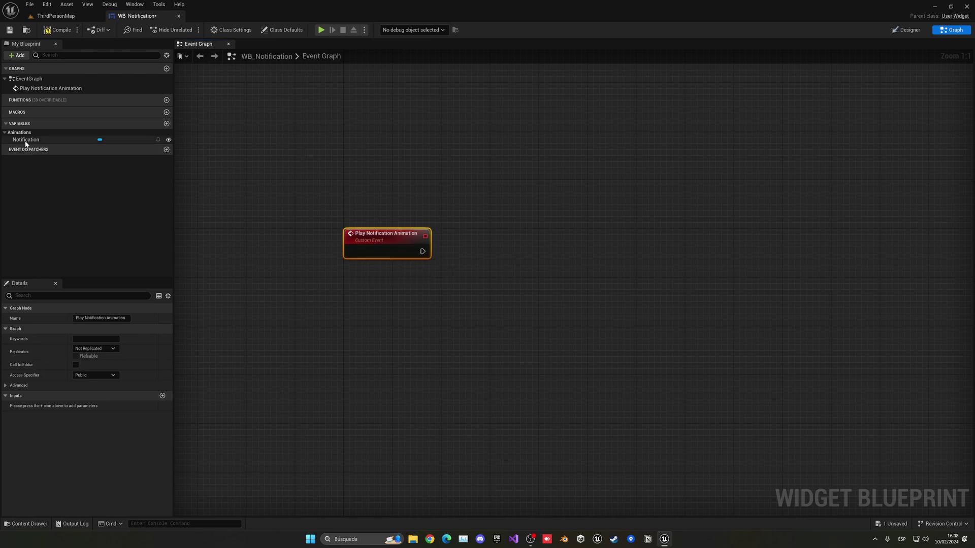
Connect the custom event to a Play Animation node that uses the Notification animation, and compile and save the widget
{"action": "left_click_drag", "start_coordinate": [33, 142], "coordinate": [484, 251]}
{"action": "left_click", "coordinate": [411, 304]}
{"action": "type", "text": "play anim"}
{"action": "key", "text": "Return"}
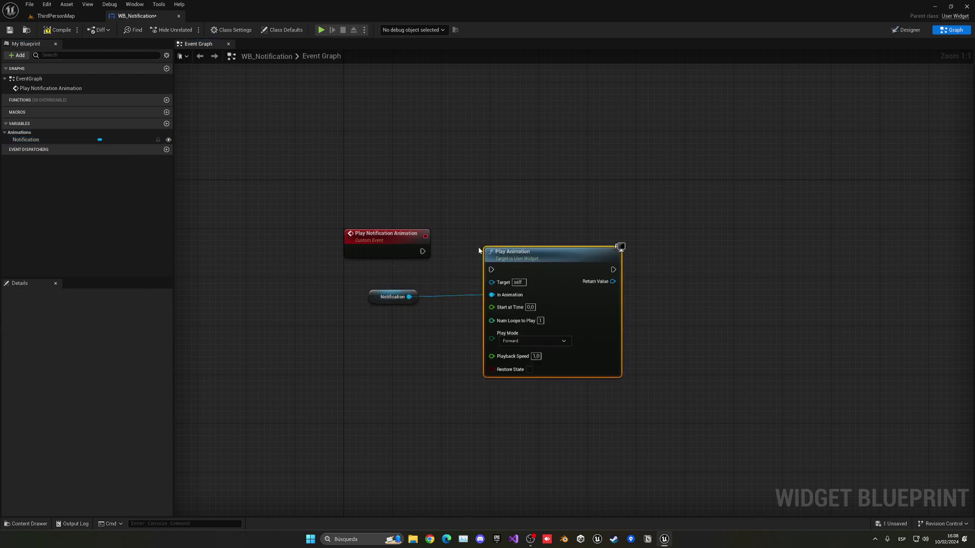
{"action": "left_click_drag", "start_coordinate": [422, 251], "coordinate": [508, 258]}
{"action": "left_click", "coordinate": [453, 362]}
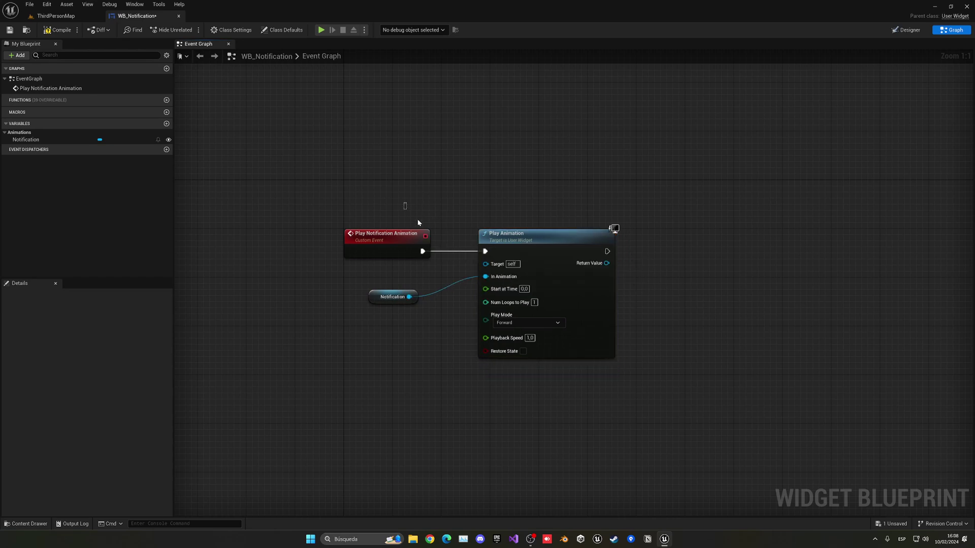
{"action": "left_click", "coordinate": [57, 29]}
{"action": "right_click_drag", "start_coordinate": [264, 207], "coordinate": [283, 226]}
{"action": "left_click", "coordinate": [905, 30]}
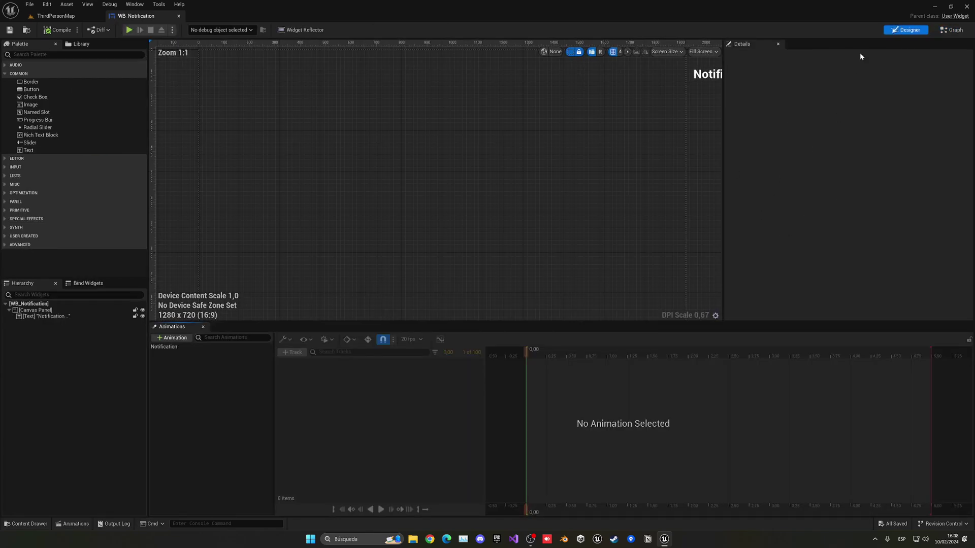
{"action": "left_click", "coordinate": [61, 316]}
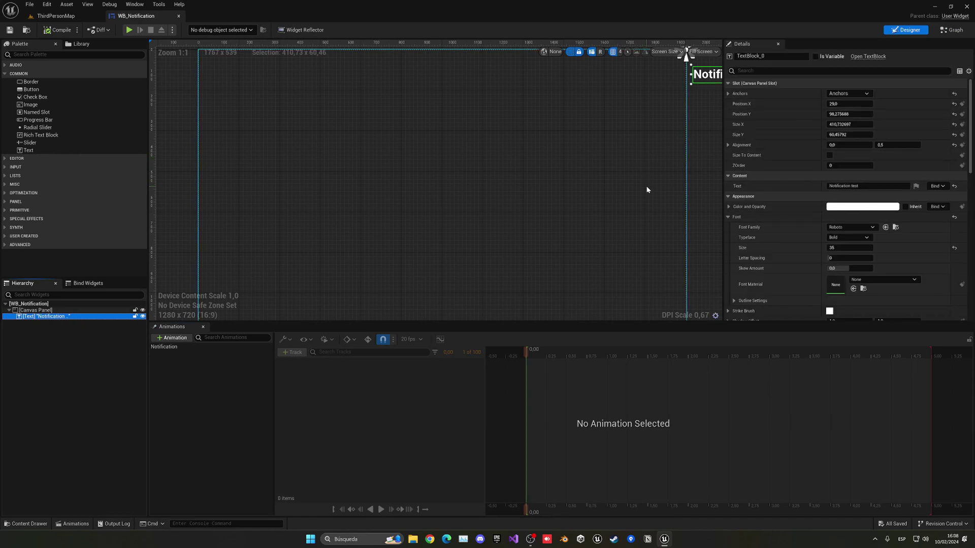
{"action": "scroll", "coordinate": [646, 190], "scroll_direction": "down", "scroll_amount": 2}
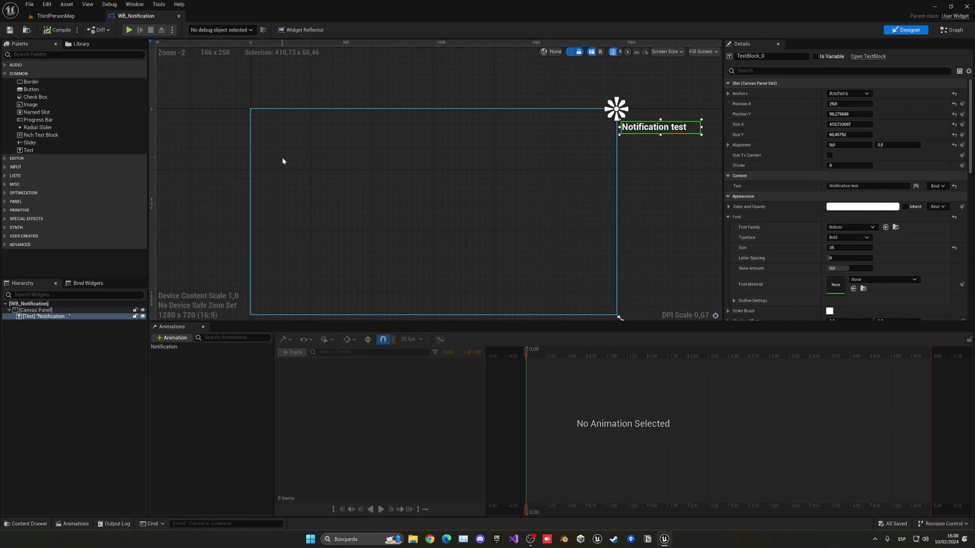
Open the BP_ThirdPersonCharacter blueprint from the ThirdPerson Blueprints folder of ThirdPersonMap's project content
{"action": "left_click", "coordinate": [55, 15]}
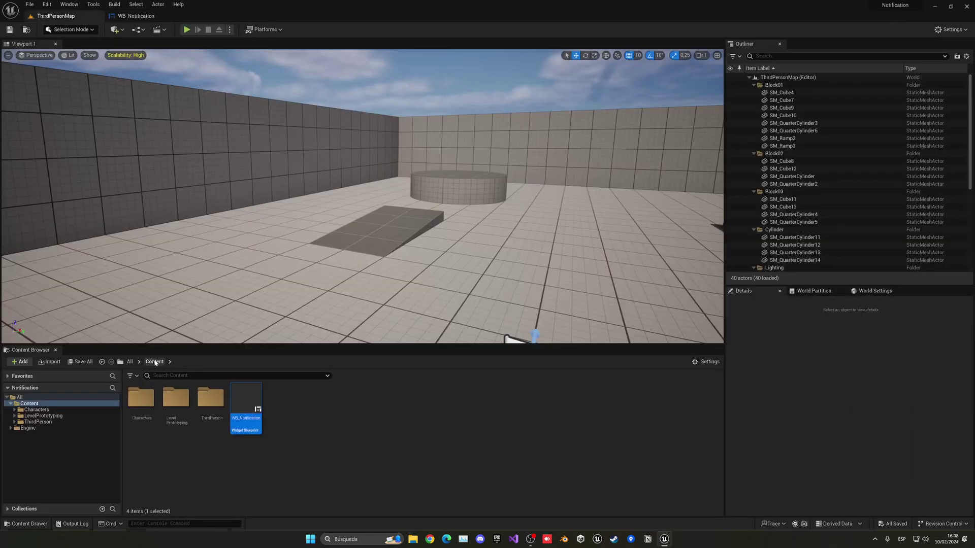
{"action": "double_click", "coordinate": [211, 398]}
{"action": "double_click", "coordinate": [150, 401]}
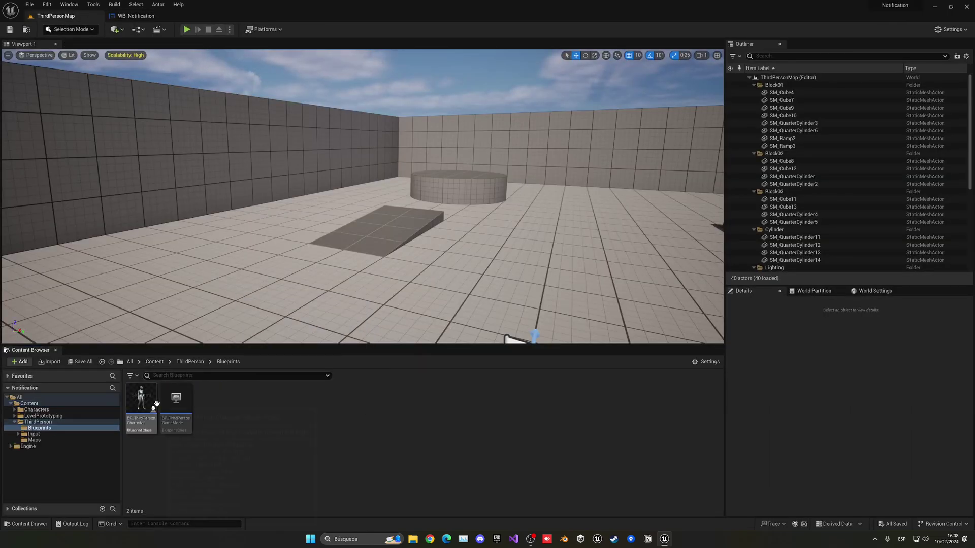
{"action": "double_click", "coordinate": [152, 403]}
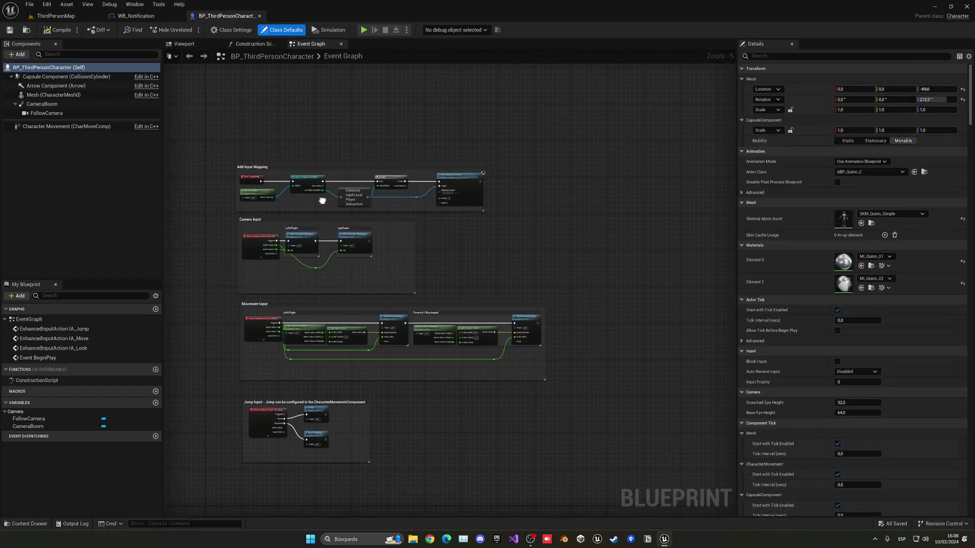
Add a Create Widget node after Add Mapping Context and set its class to WB_Notification
{"action": "scroll", "coordinate": [436, 240], "scroll_direction": "up", "scroll_amount": 5}
{"action": "left_click_drag", "start_coordinate": [400, 217], "coordinate": [465, 217]}
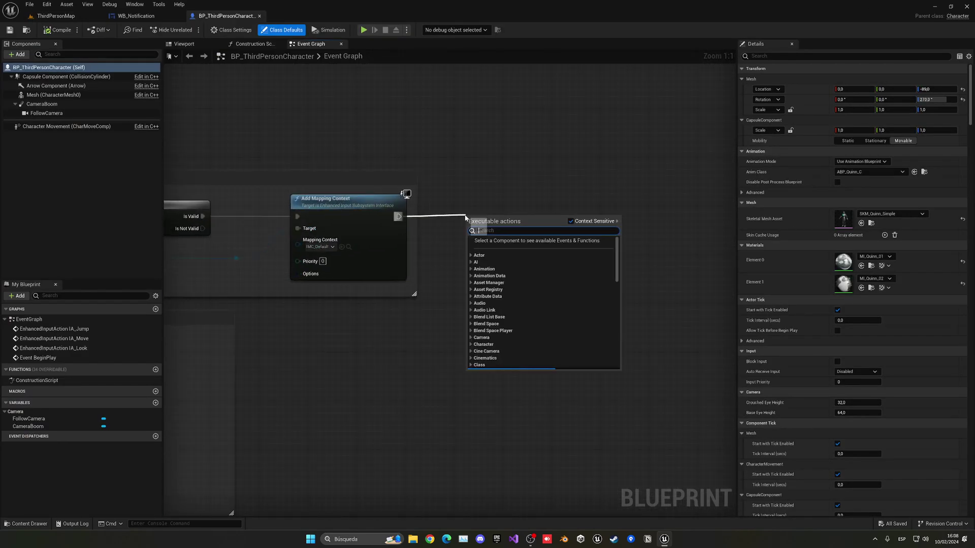
{"action": "type", "text": "create widget"}
{"action": "key", "text": "Return"}
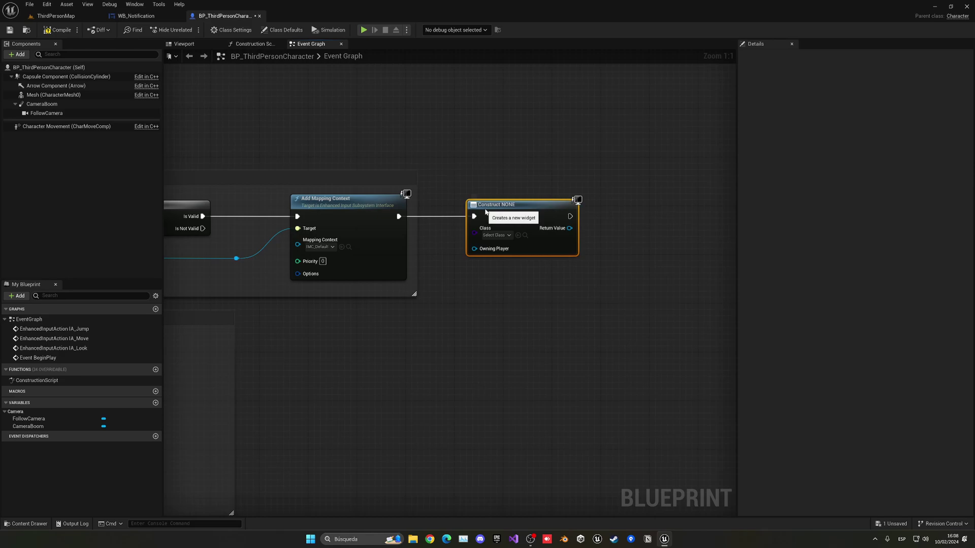
{"action": "left_click", "coordinate": [493, 235]}
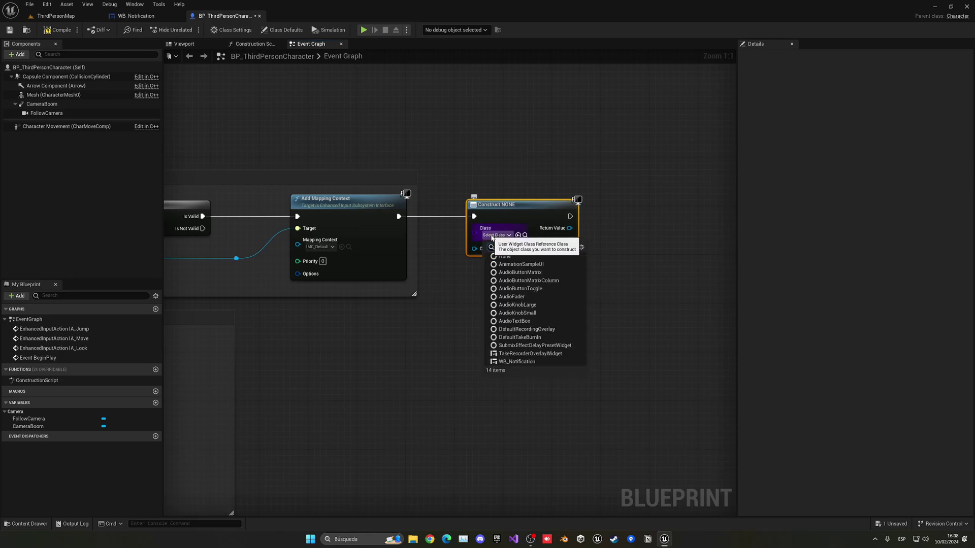
{"action": "left_click", "coordinate": [517, 362]}
{"action": "right_click_drag", "start_coordinate": [568, 338], "coordinate": [439, 351]}
{"action": "left_click_drag", "start_coordinate": [448, 241], "coordinate": [500, 243]}
{"action": "type", "text": "a"}
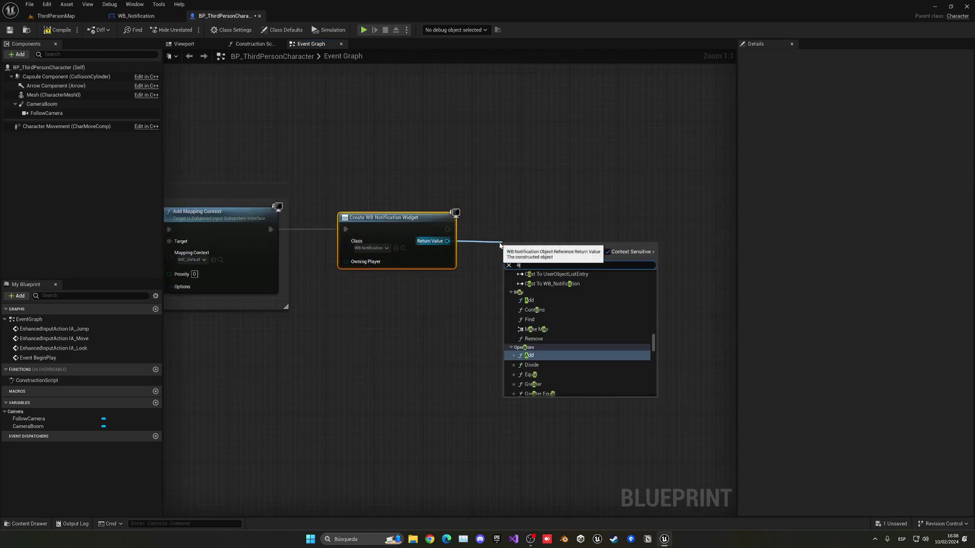
{"action": "type", "text": "dd to v"}
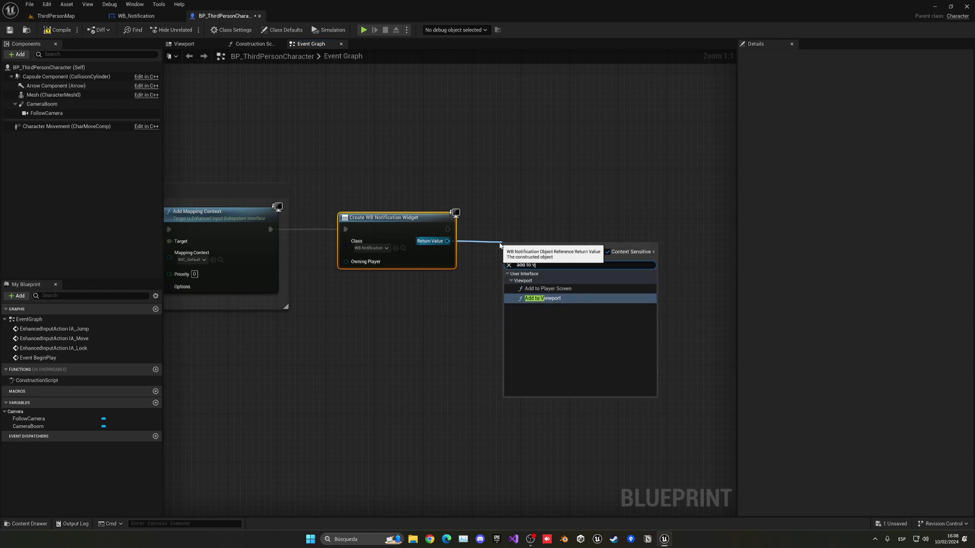
{"action": "key", "text": "Return"}
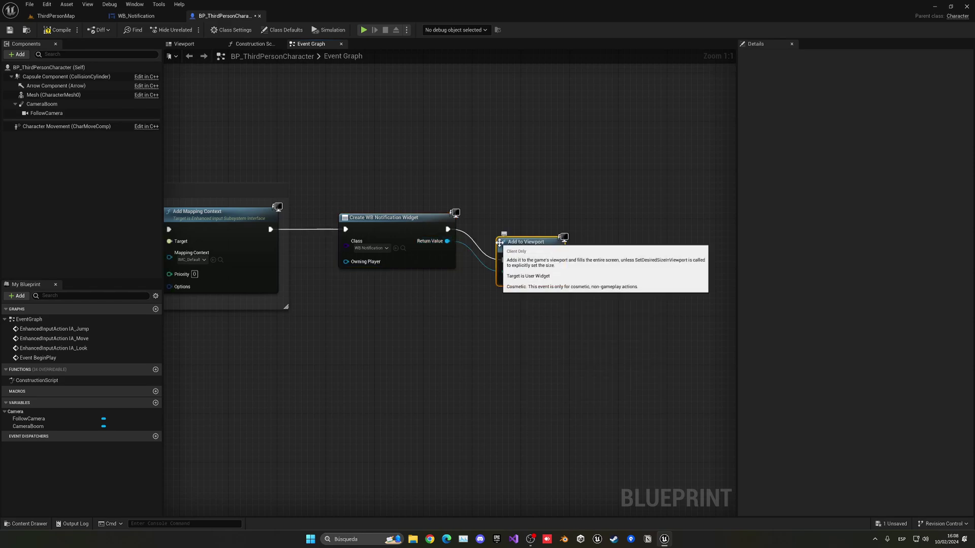
{"action": "key", "text": "Delete"}
Add an Add to Viewport node from the Create WB Notification Widget node's Return Value, straighten the connection, and compile and save the blueprint
{"action": "left_click_drag", "start_coordinate": [447, 241], "coordinate": [477, 233]}
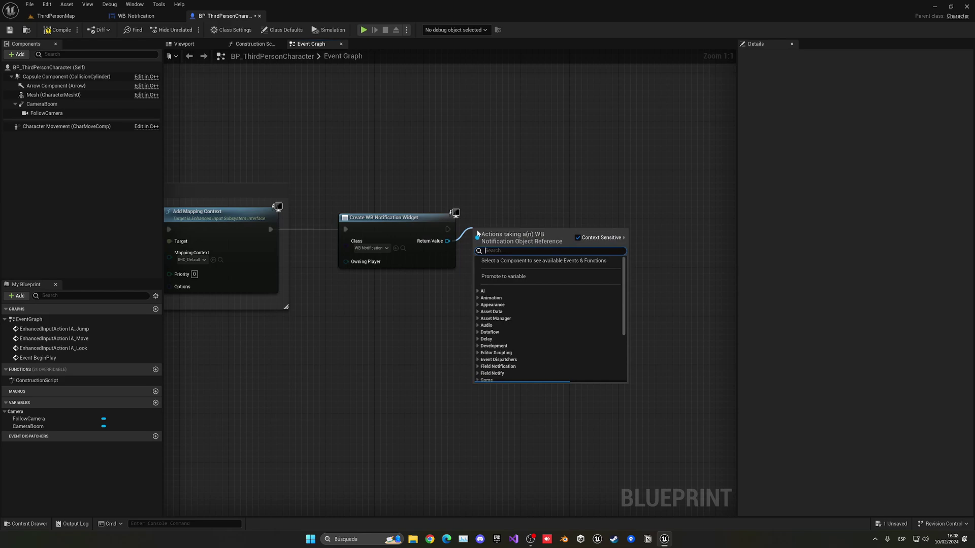
{"action": "type", "text": "add to"}
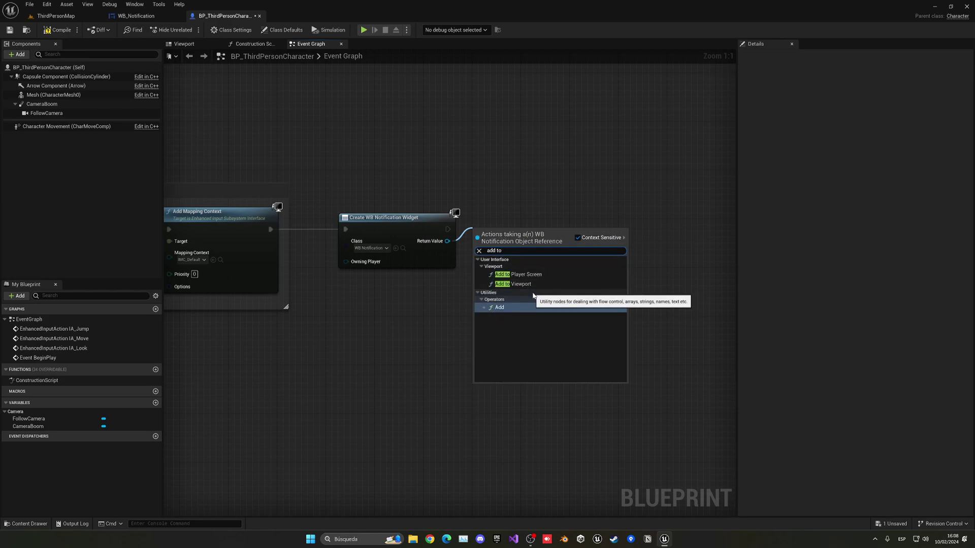
{"action": "key", "text": "Up"}
{"action": "key", "text": "Up"}
{"action": "key", "text": "Down"}
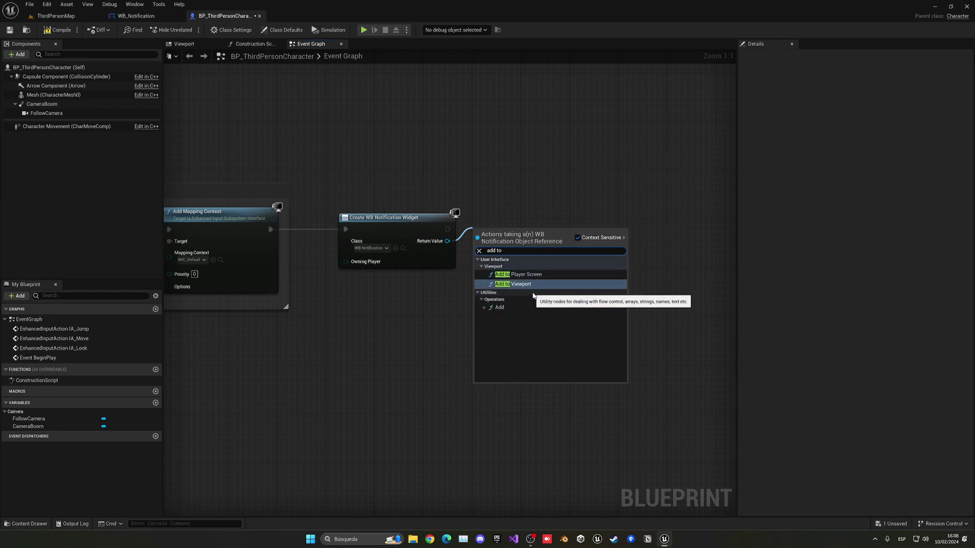
{"action": "type", "text": "vi"}
{"action": "key", "text": "Return"}
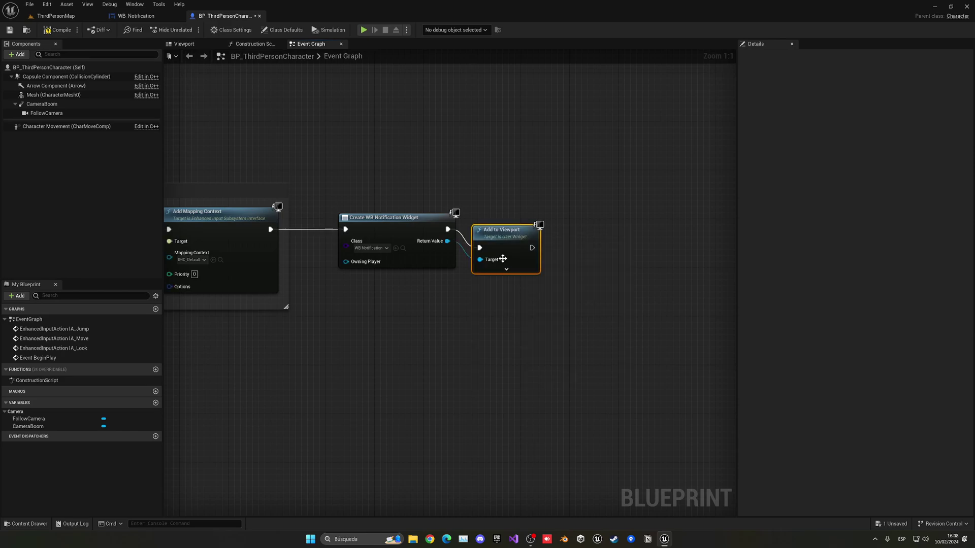
{"action": "left_click", "coordinate": [51, 29]}
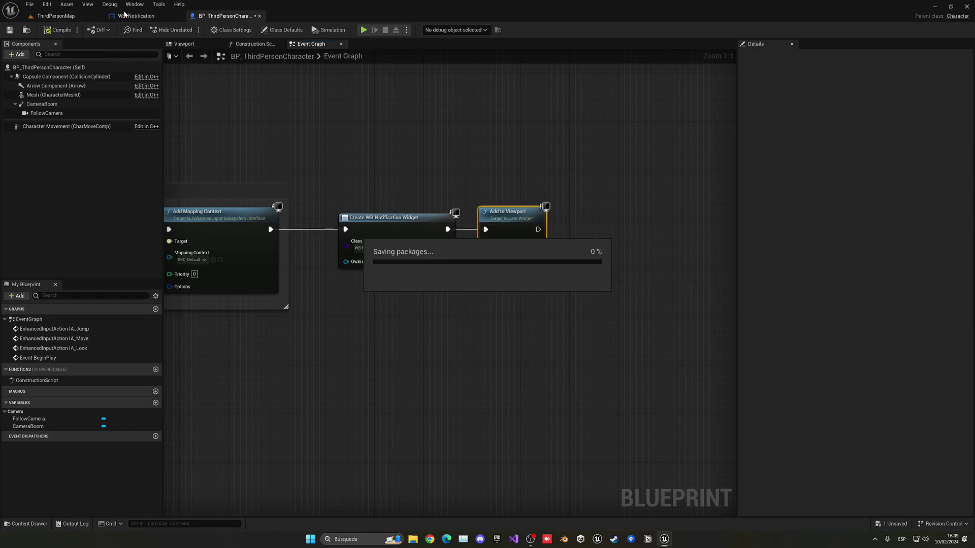
Play ThirdPersonMap in the editor to check the notification widget and stop the session
{"action": "left_click", "coordinate": [56, 16]}
{"action": "left_click", "coordinate": [189, 30]}
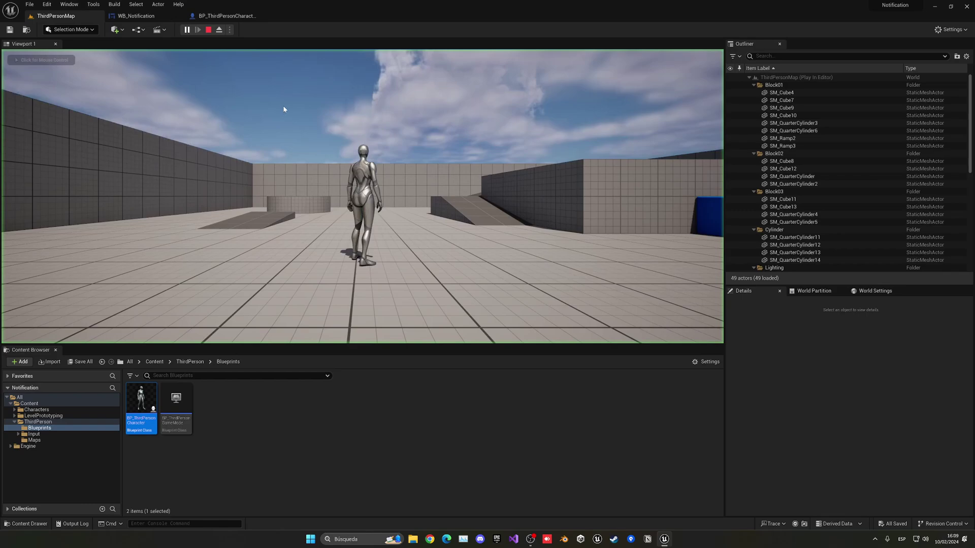
{"action": "key", "text": "Escape"}
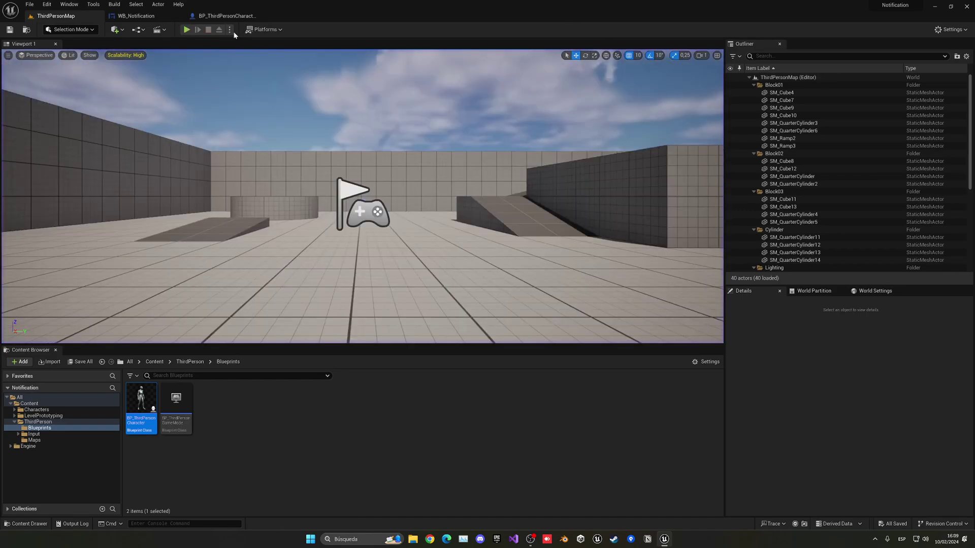
Check the custom event in the WB_Notification graph and call Play Notification Animation from the created widget's Return Value in BP_ThirdPersonCharacter
{"action": "left_click", "coordinate": [136, 16]}
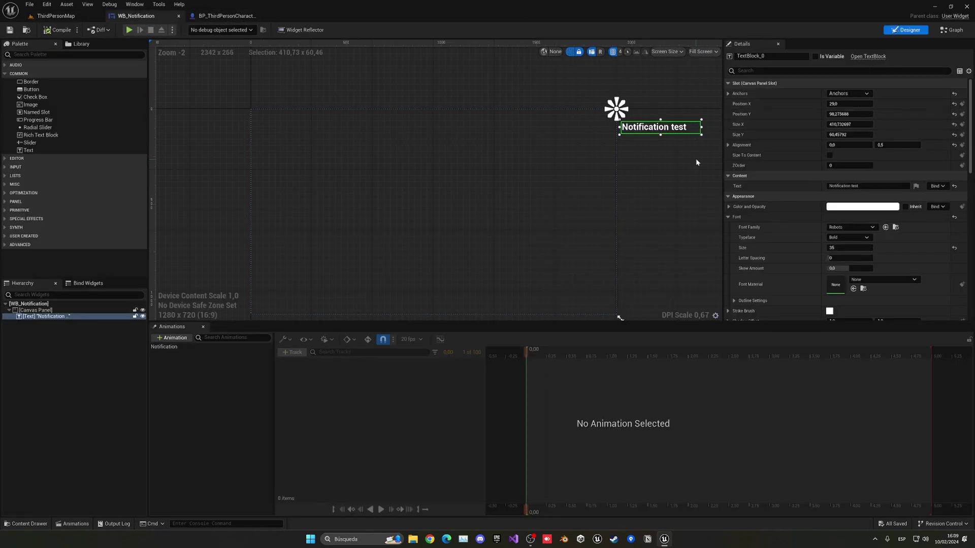
{"action": "left_click", "coordinate": [953, 31]}
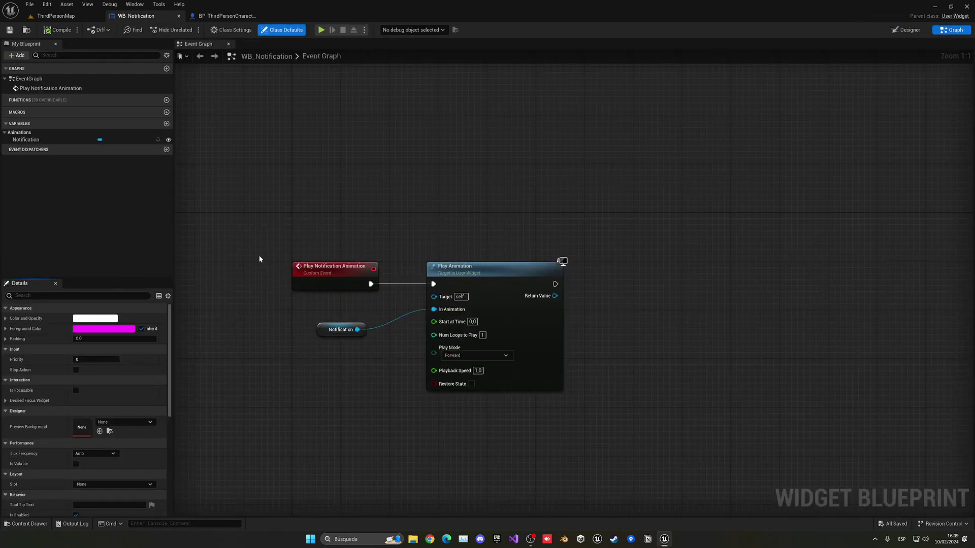
{"action": "left_click", "coordinate": [227, 16]}
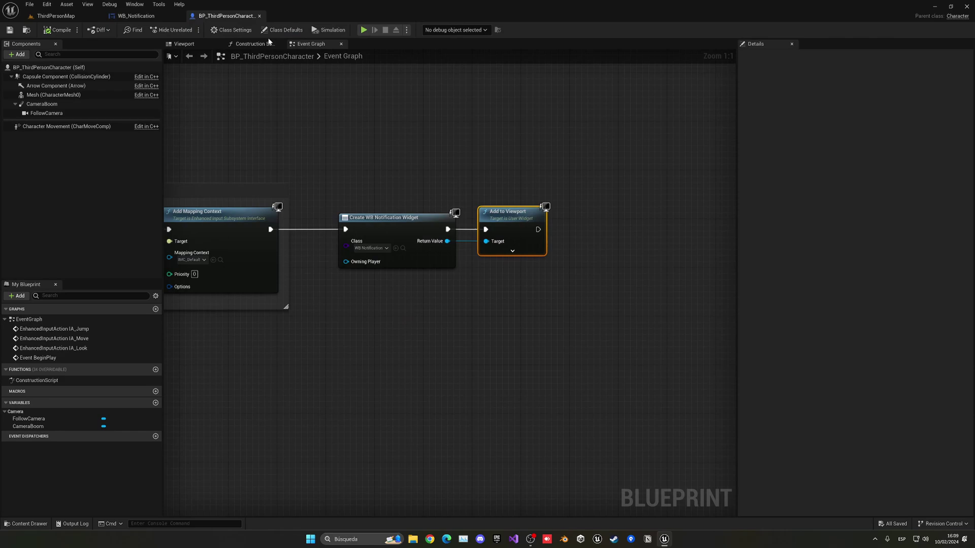
{"action": "right_click_drag", "start_coordinate": [439, 244], "coordinate": [399, 239]}
{"action": "left_click_drag", "start_coordinate": [405, 237], "coordinate": [538, 240]}
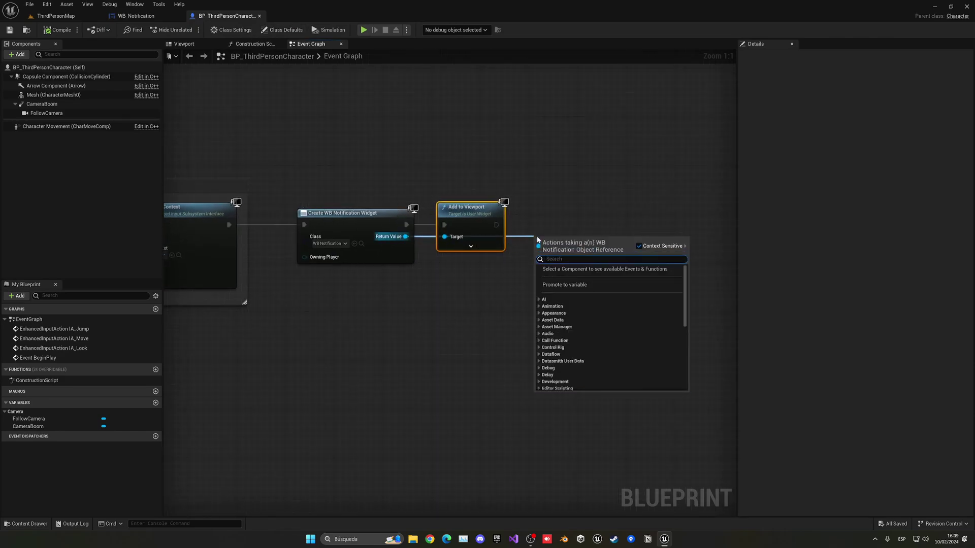
{"action": "type", "text": "play not"}
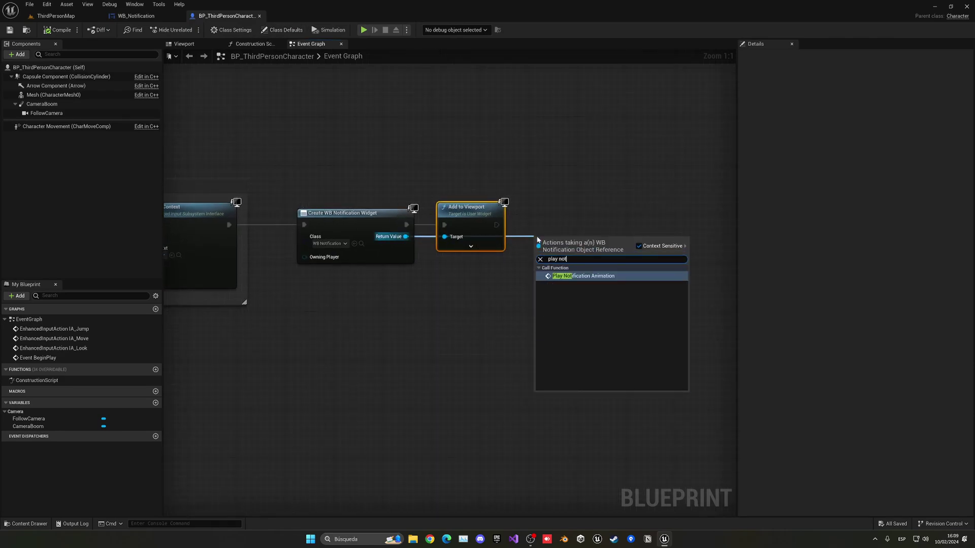
{"action": "key", "text": "Return"}
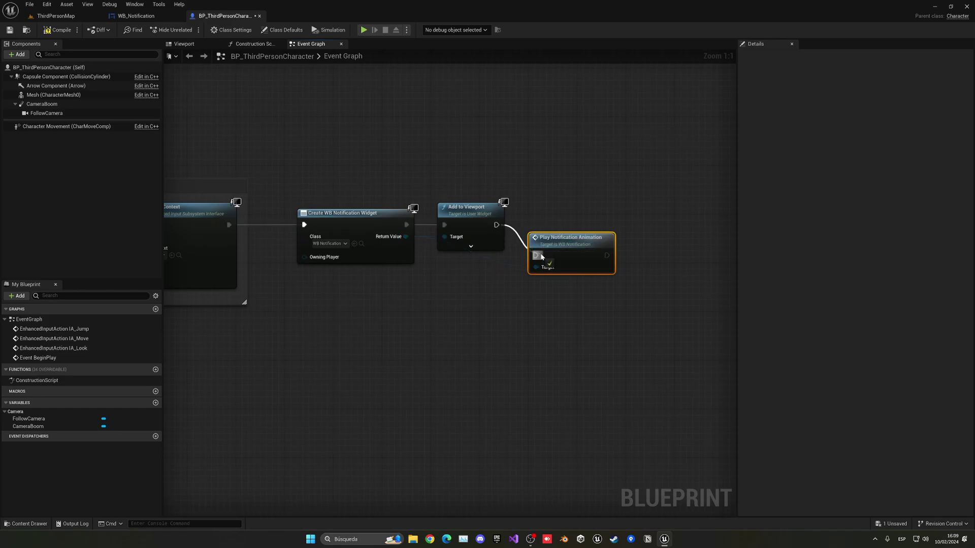
Insert a 0.3-second Delay between Add to Viewport and Play Notification Animation, arrange the nodes in line, and compile the blueprint
{"action": "left_click_drag", "start_coordinate": [568, 238], "coordinate": [641, 201]}
{"action": "left_click_drag", "start_coordinate": [496, 225], "coordinate": [527, 237]}
{"action": "type", "text": "delay"}
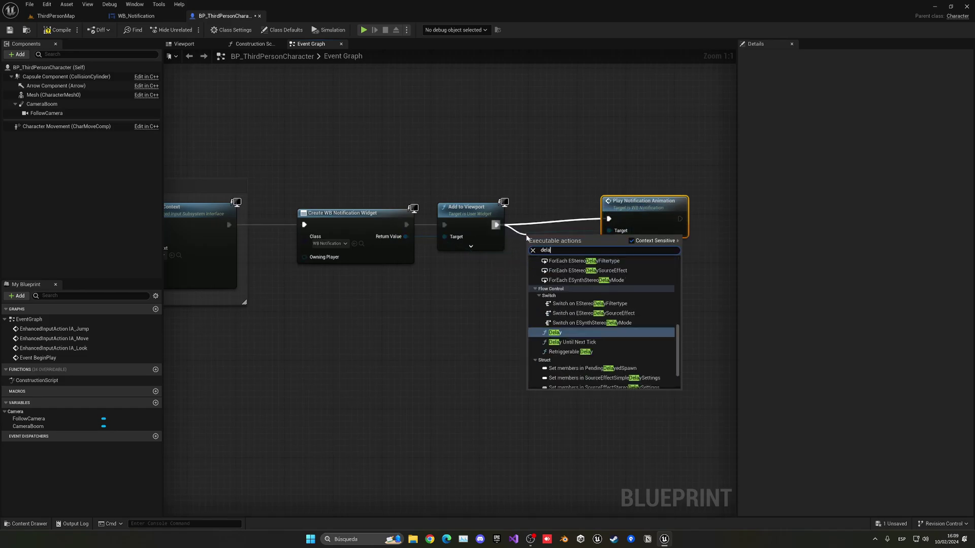
{"action": "key", "text": "Return"}
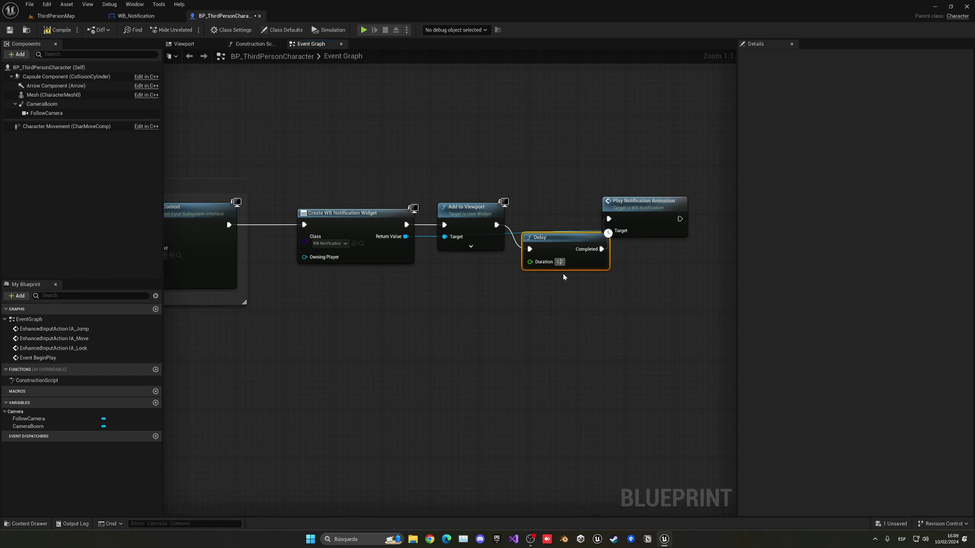
{"action": "type", "text": "0,3"}
{"action": "key", "text": "Return"}
{"action": "key", "text": "q"}
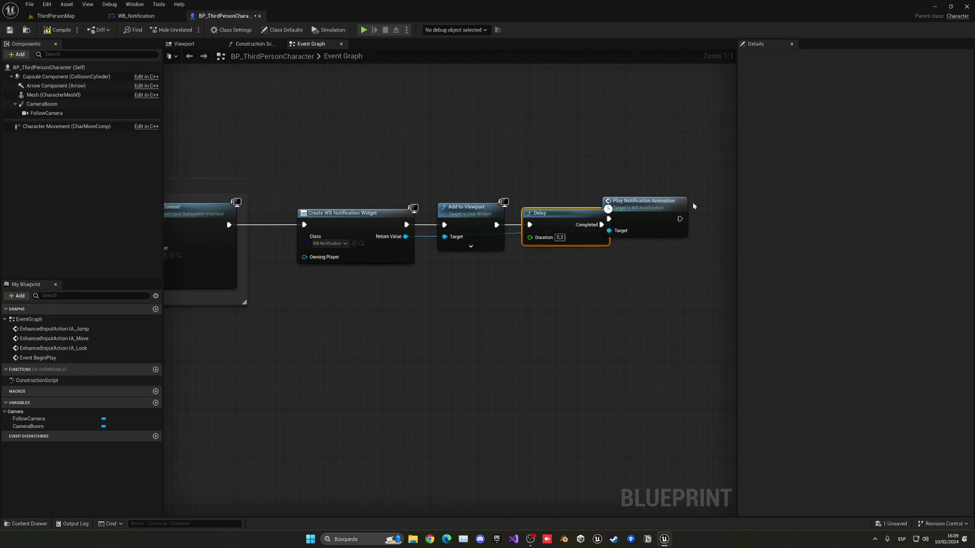
{"action": "left_click_drag", "start_coordinate": [682, 202], "coordinate": [707, 207]}
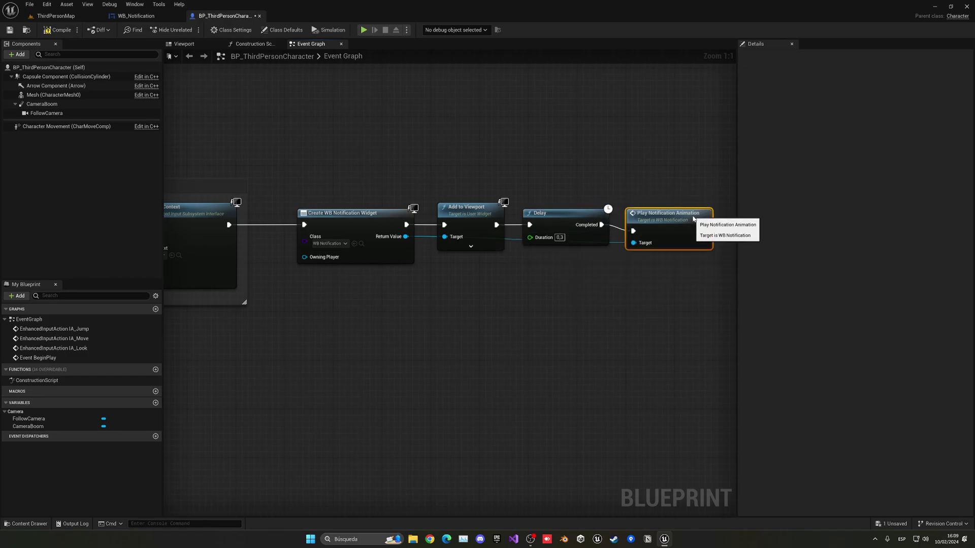
{"action": "left_click", "coordinate": [55, 30]}
Play ThirdPersonMap to watch the notification animation, run the character forward, and stop the session
{"action": "left_click", "coordinate": [53, 16]}
{"action": "left_click", "coordinate": [187, 29]}
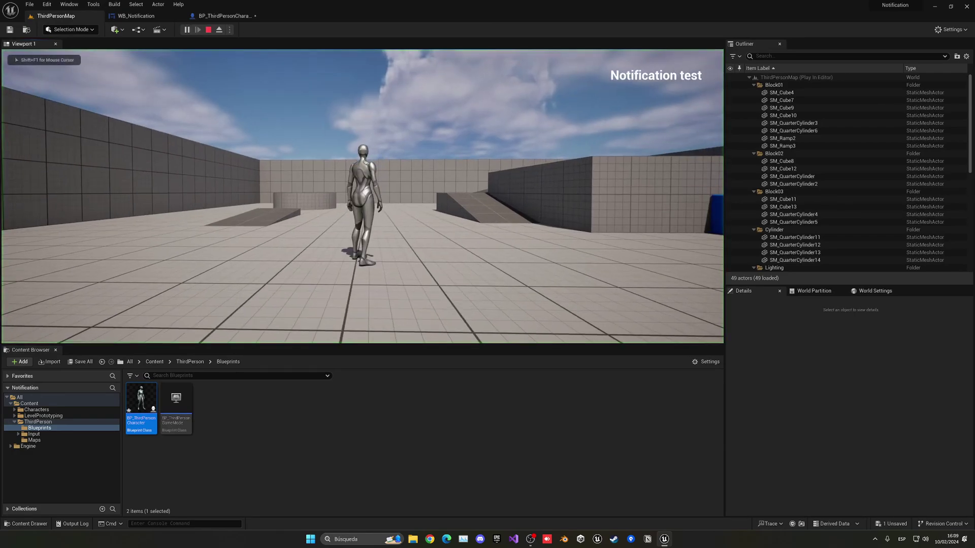
{"action": "key", "text": "w"}
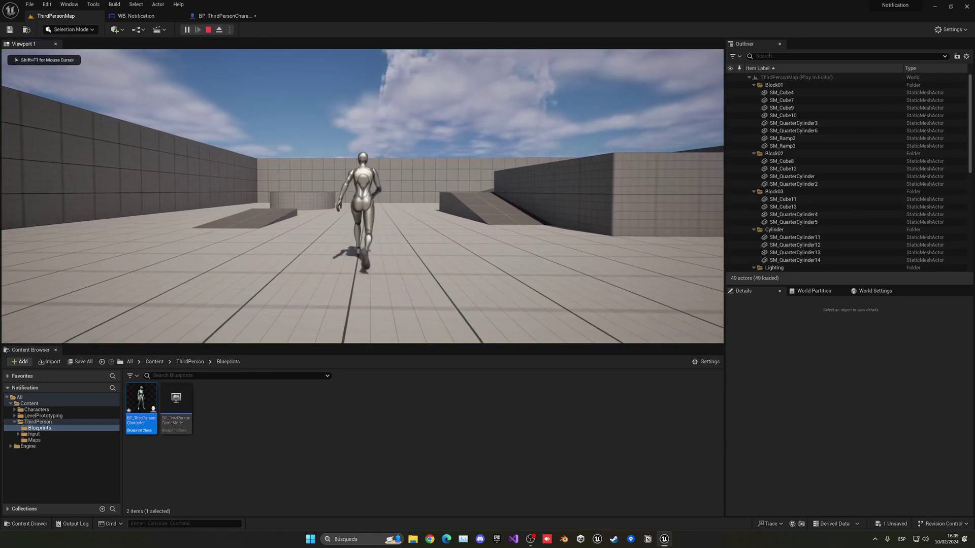
{"action": "key", "text": "Escape"}
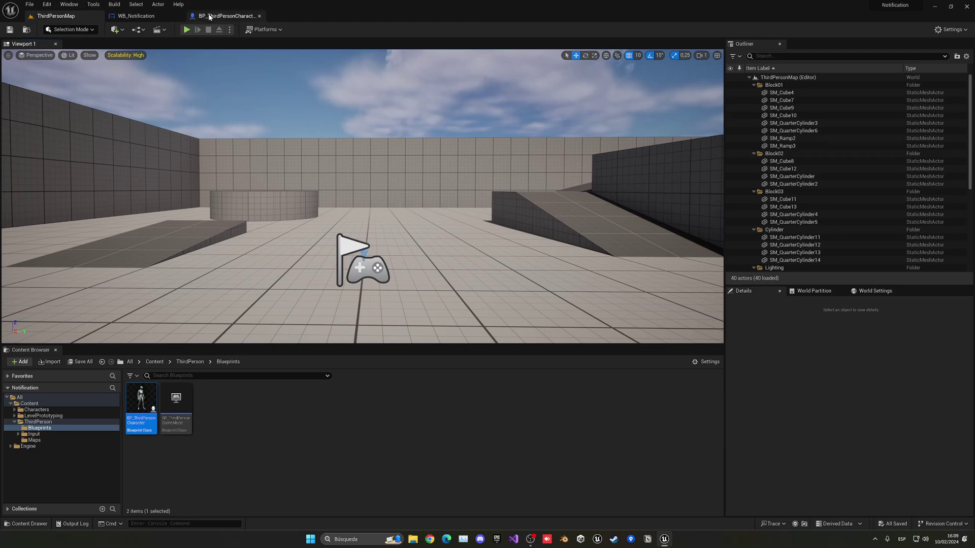
Return to the WB_Notification designer and add an Image to the Canvas Panel
{"action": "left_click", "coordinate": [227, 16]}
{"action": "left_click", "coordinate": [136, 16]}
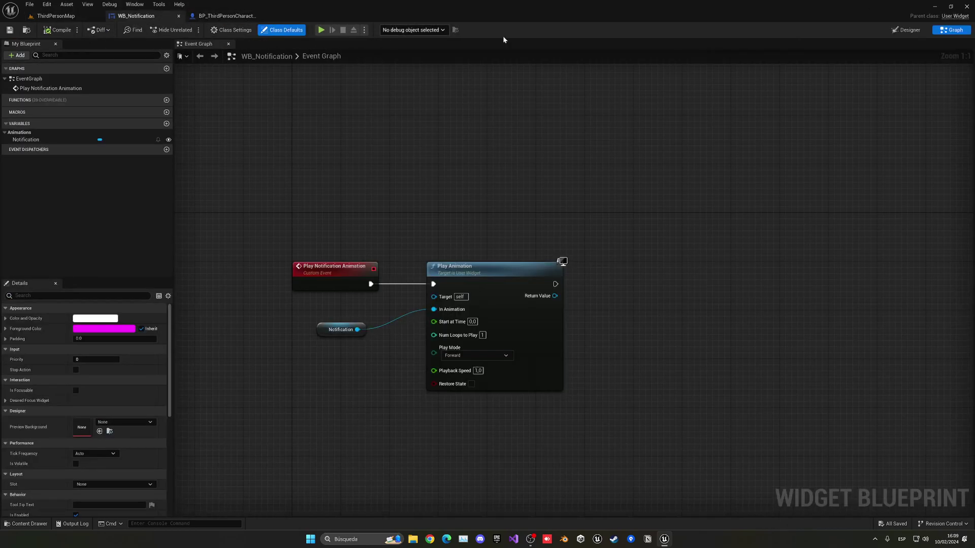
{"action": "left_click", "coordinate": [907, 30]}
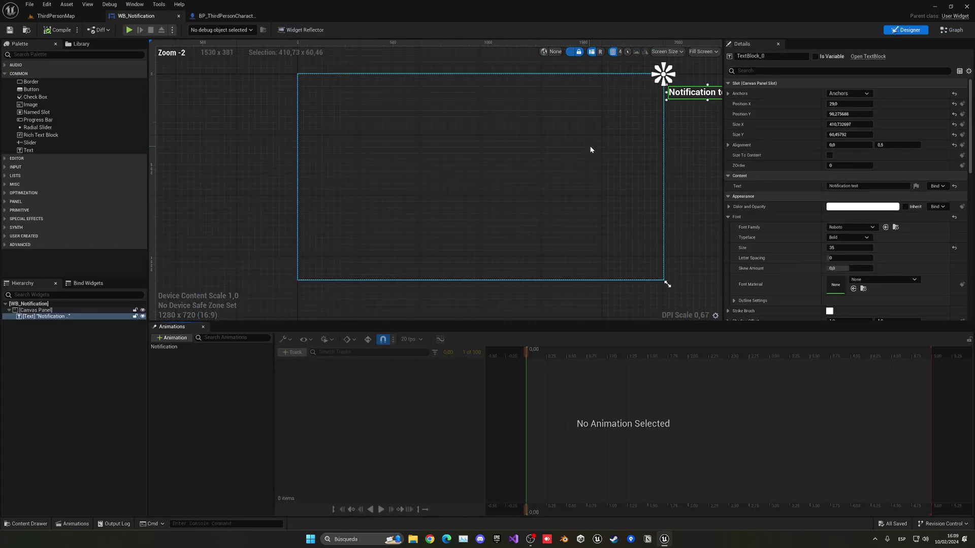
{"action": "left_click", "coordinate": [614, 169]}
{"action": "right_click_drag", "start_coordinate": [614, 169], "coordinate": [464, 228]}
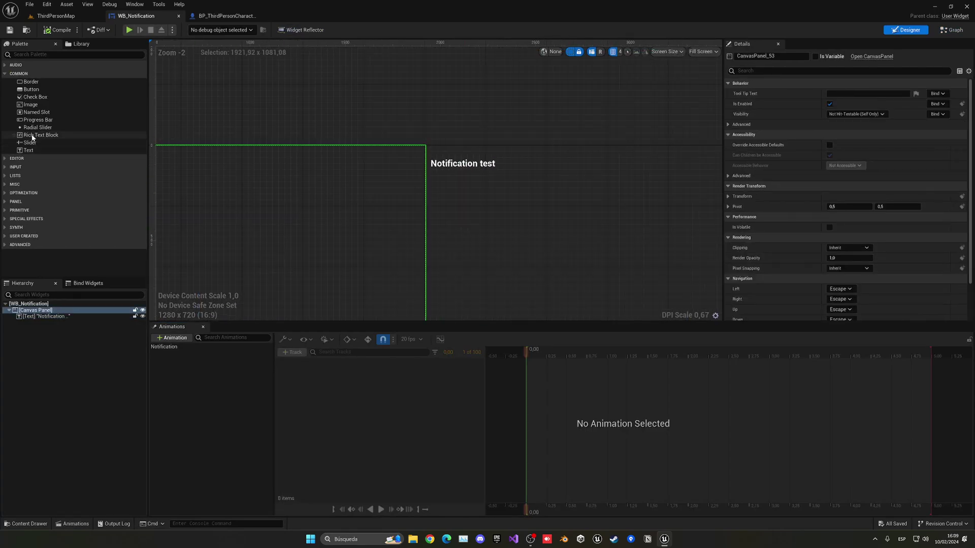
{"action": "left_click_drag", "start_coordinate": [31, 105], "coordinate": [305, 214]}
Anchor the image to the canvas's top-right corner and set its Position X and Position Y to 0
{"action": "left_click", "coordinate": [843, 93]}
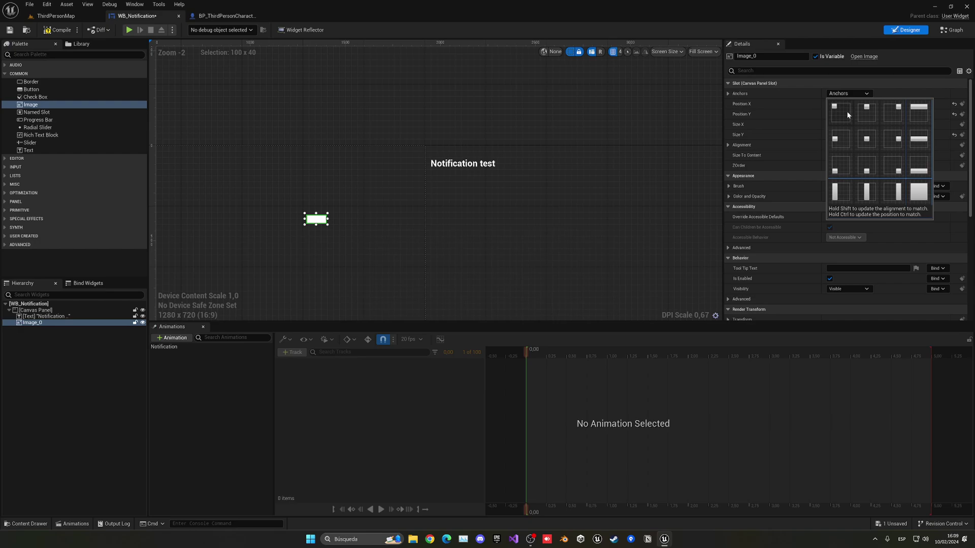
{"action": "left_click", "coordinate": [888, 111]}
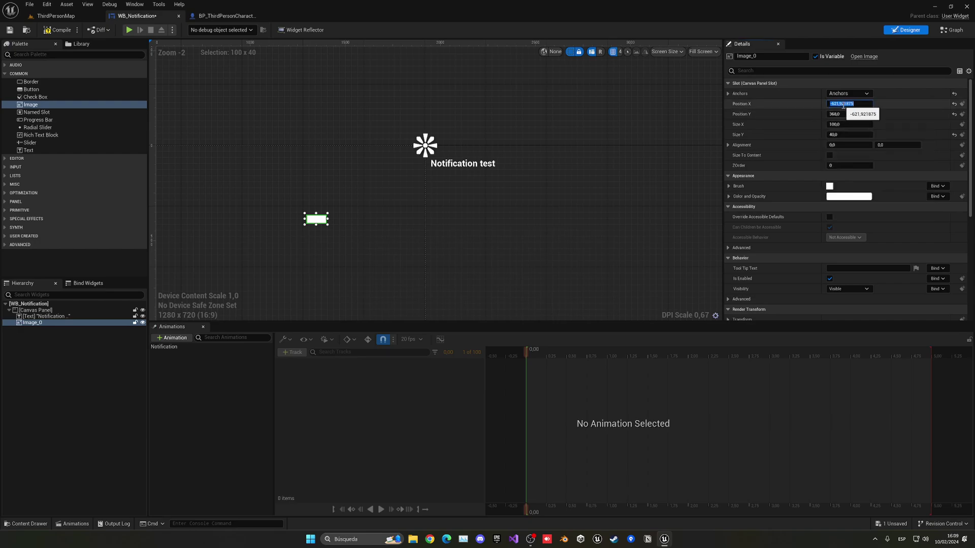
{"action": "type", "text": "90"}
{"action": "key", "text": "Return"}
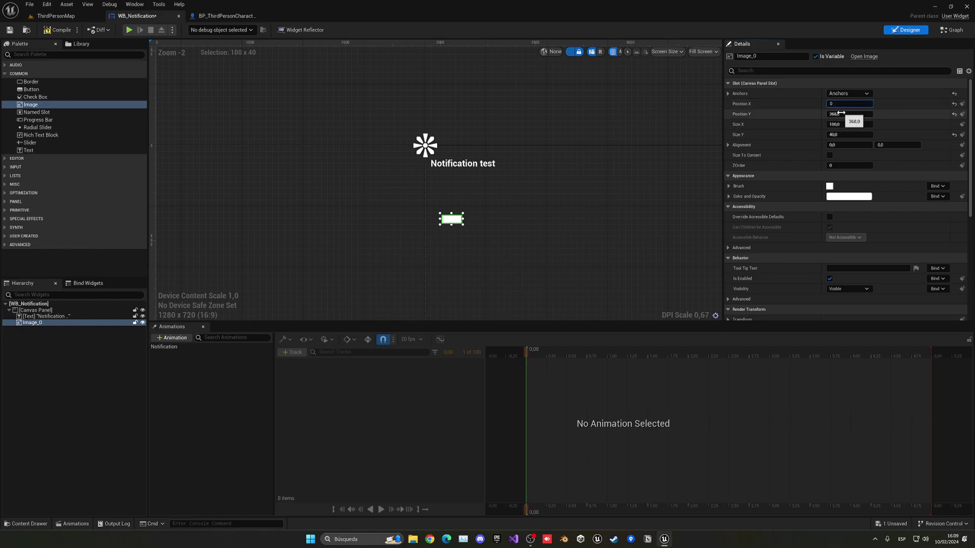
{"action": "left_click_drag", "start_coordinate": [846, 114], "coordinate": [802, 115]}
Copy the Notification test text's size to the image, giving it Size X 410.732697 and Size Y 60.45792
{"action": "left_click", "coordinate": [463, 164]}
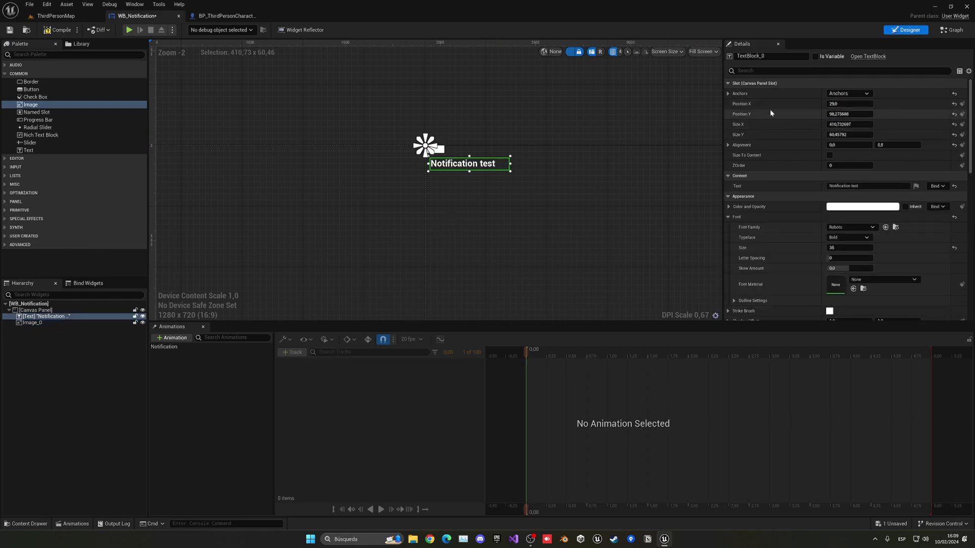
{"action": "key", "text": "ctrl+z"}
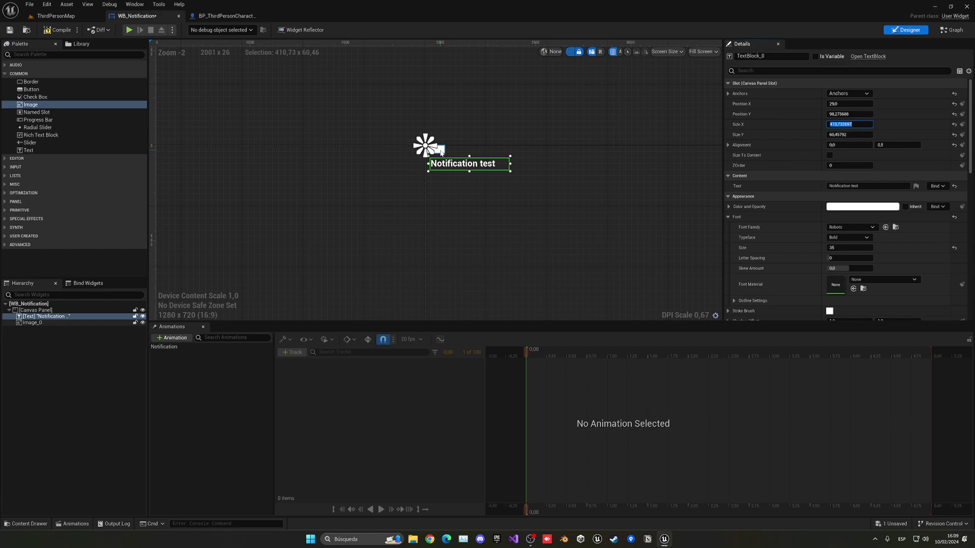
{"action": "left_click_drag", "start_coordinate": [826, 124], "coordinate": [863, 124]}
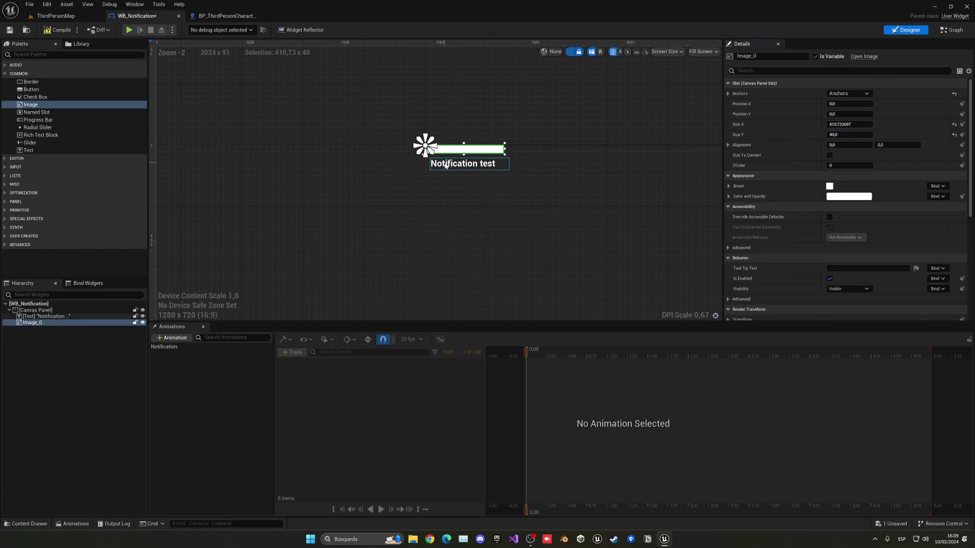
{"action": "left_click", "coordinate": [426, 169]}
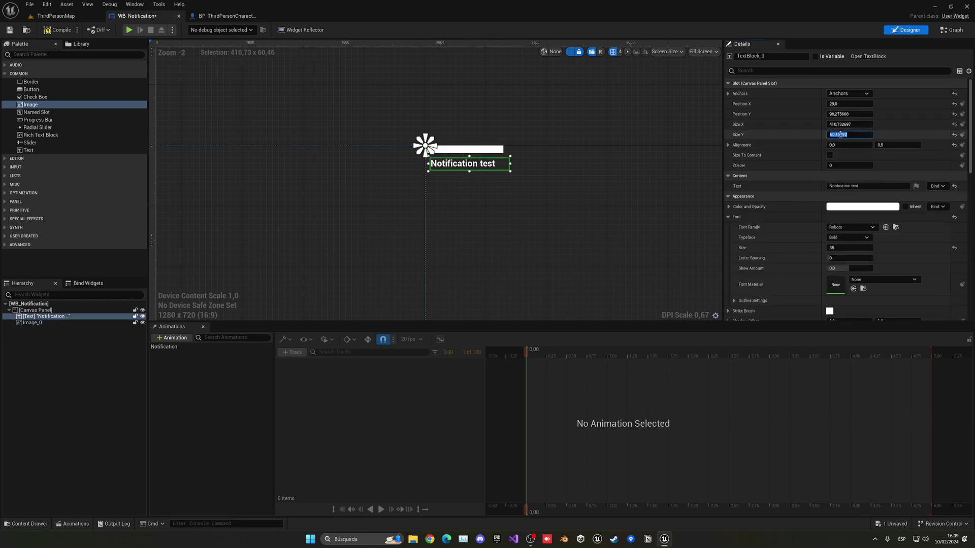
{"action": "key", "text": "Escape"}
{"action": "key", "text": "ctrl+z"}
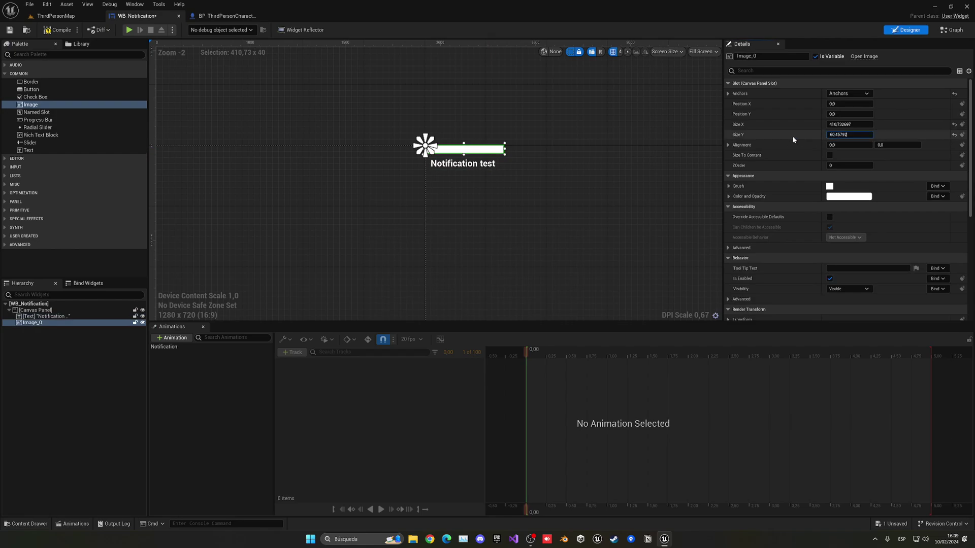
{"action": "key", "text": "Return"}
Copy the text's Position X of 29 to the image and set the image's Position Y to about 70.13 so it covers the text
{"action": "left_click", "coordinate": [489, 163]}
{"action": "left_click", "coordinate": [848, 114]}
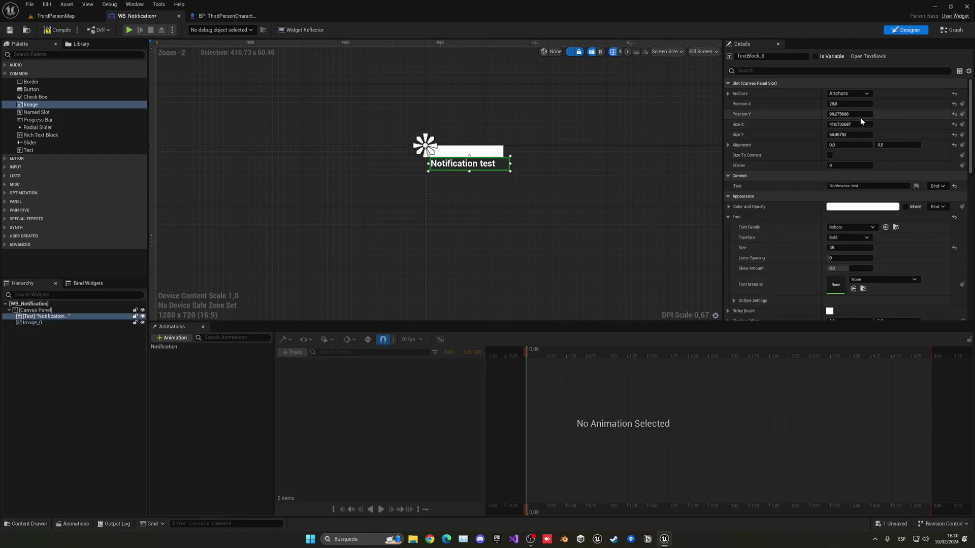
{"action": "left_click", "coordinate": [506, 154]}
{"action": "key", "text": "ctrl+v"}
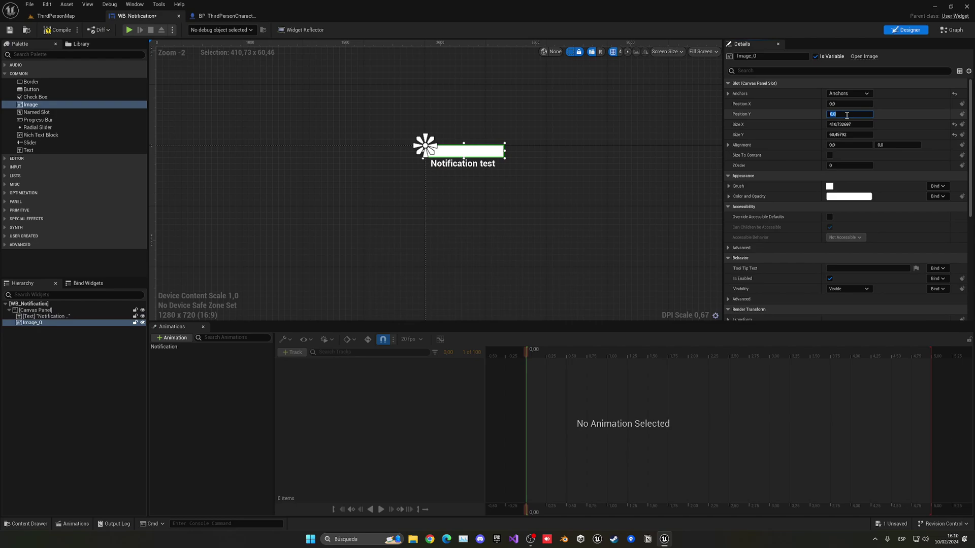
{"action": "right_click_drag", "start_coordinate": [599, 160], "coordinate": [605, 146]}
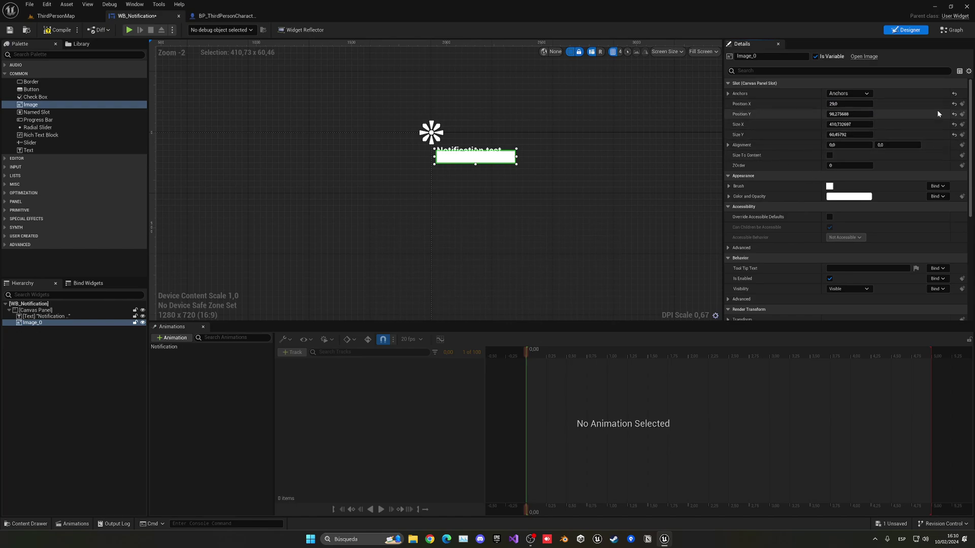
{"action": "left_click_drag", "start_coordinate": [843, 114], "coordinate": [832, 113]}
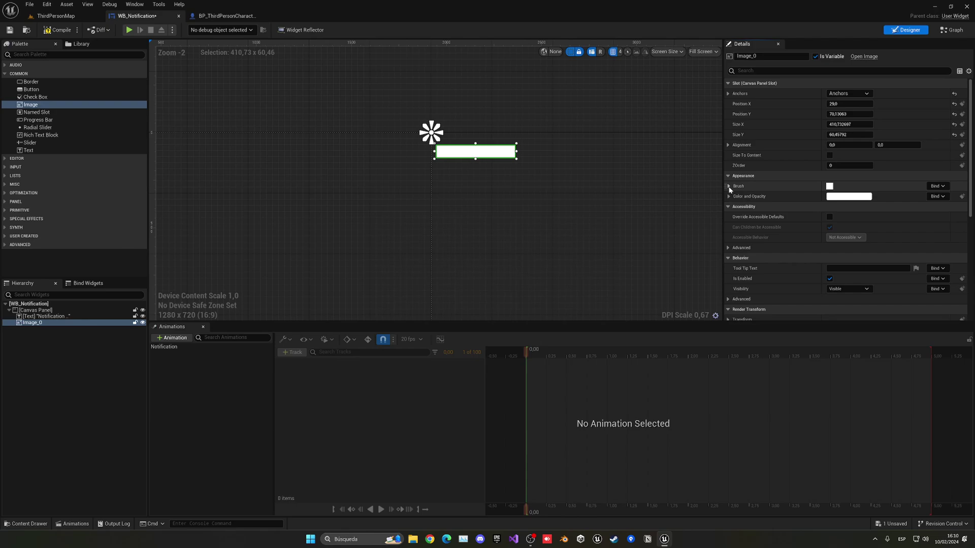
Set the image's brush tint to black with an alpha of 0.5
{"action": "left_click", "coordinate": [729, 186]}
{"action": "left_click", "coordinate": [845, 229]}
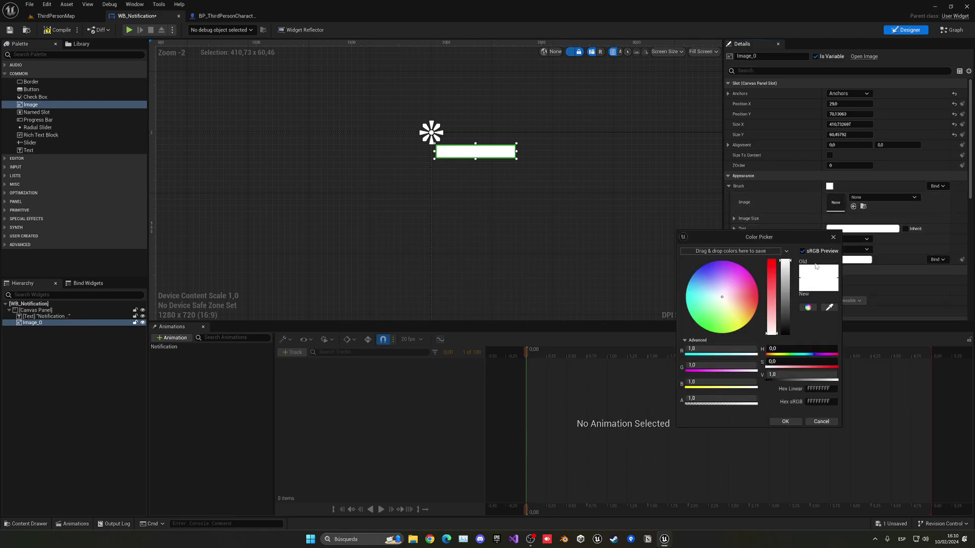
{"action": "left_click", "coordinate": [786, 295]}
{"action": "left_click_drag", "start_coordinate": [787, 295], "coordinate": [795, 365]}
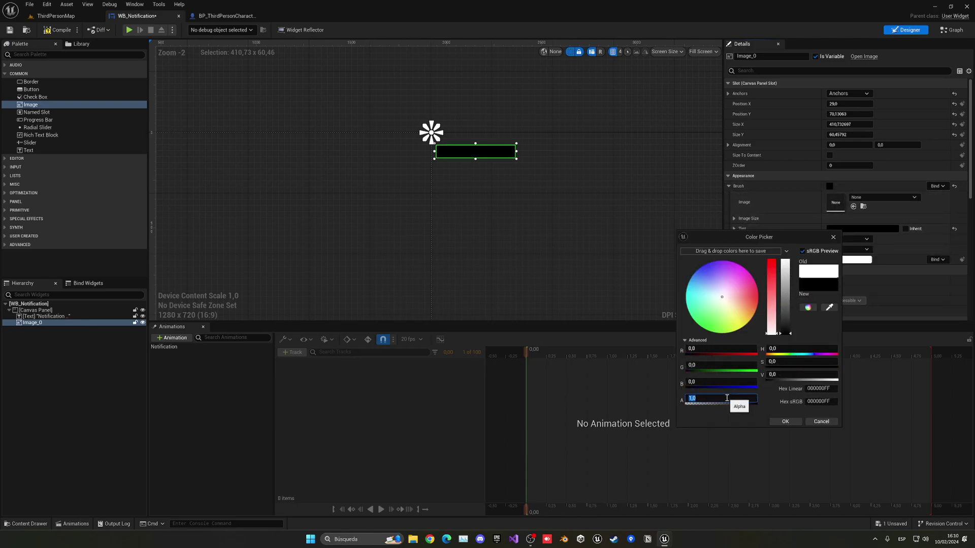
{"action": "type", "text": "0,3"}
{"action": "key", "text": "Return"}
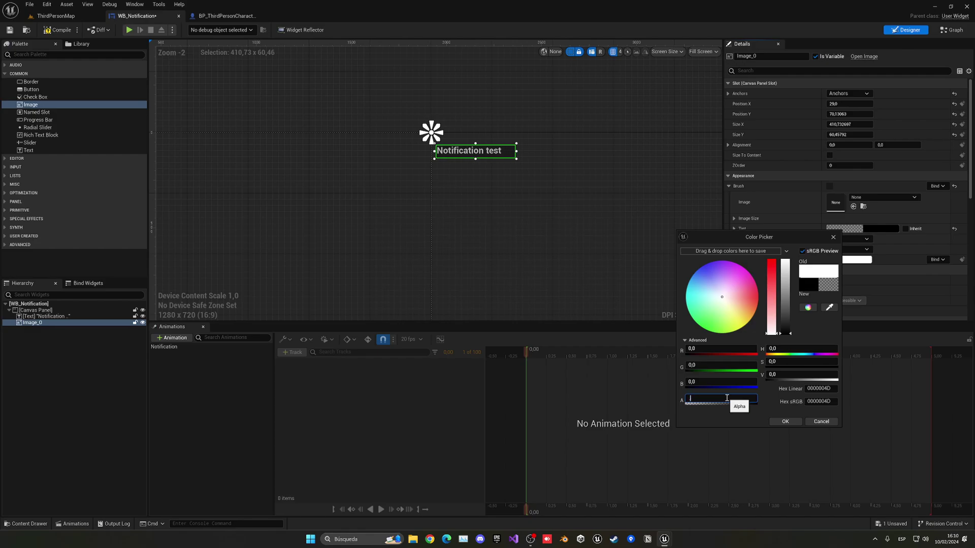
{"action": "type", "text": "0,4"}
{"action": "key", "text": "Return"}
{"action": "type", "text": "0,5"}
{"action": "key", "text": "Return"}
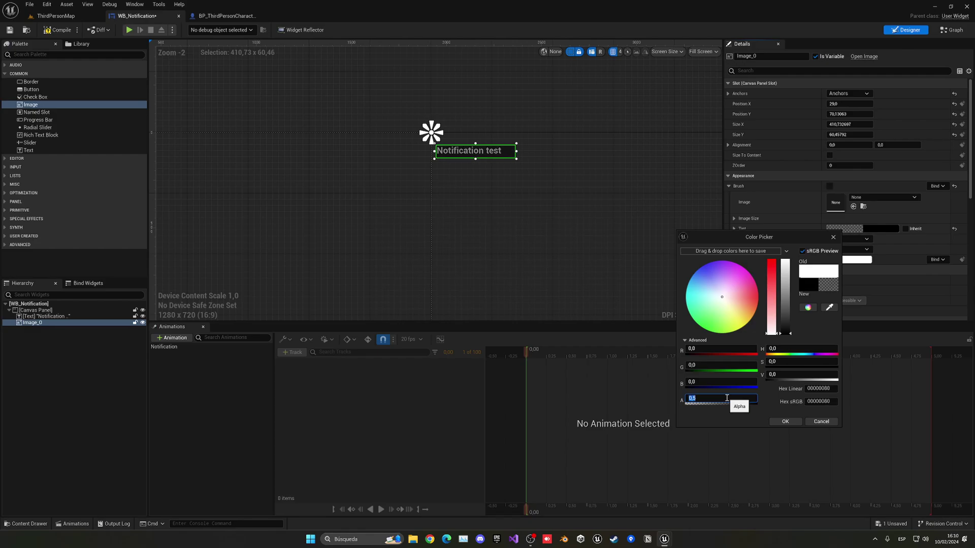
{"action": "left_click", "coordinate": [781, 421]}
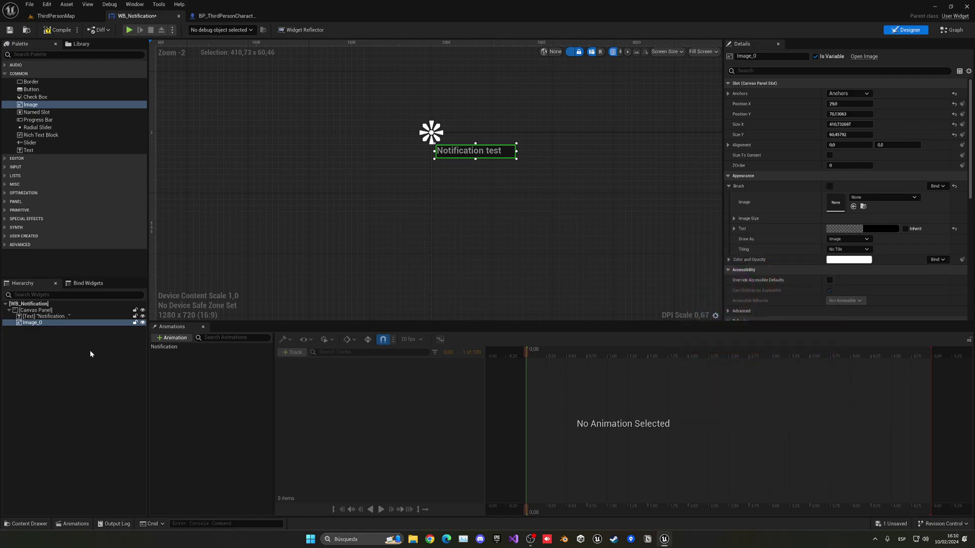
Reorder the Canvas Panel's children so the Notification test text is drawn over Image_0
{"action": "left_click_drag", "start_coordinate": [44, 318], "coordinate": [45, 318]}
{"action": "left_click", "coordinate": [44, 323]}
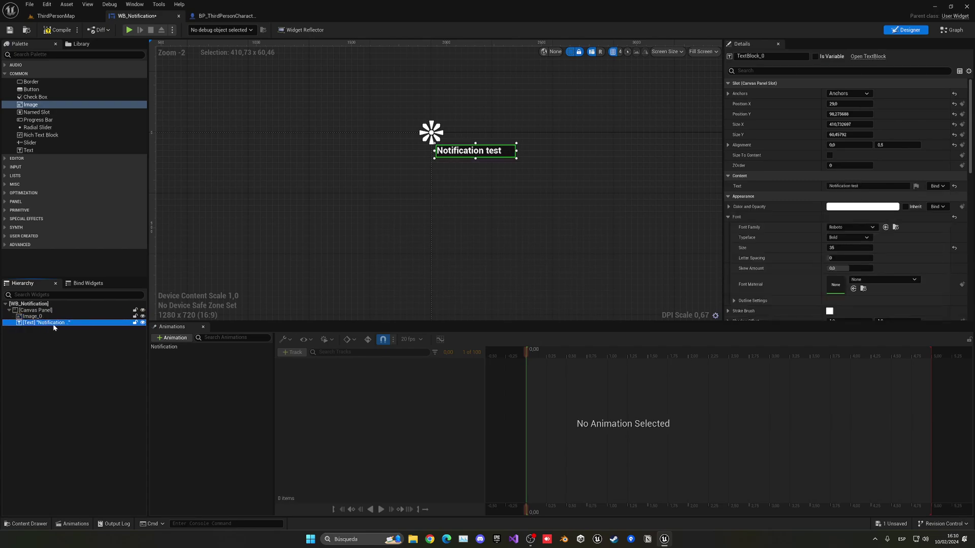
{"action": "left_click", "coordinate": [473, 155]}
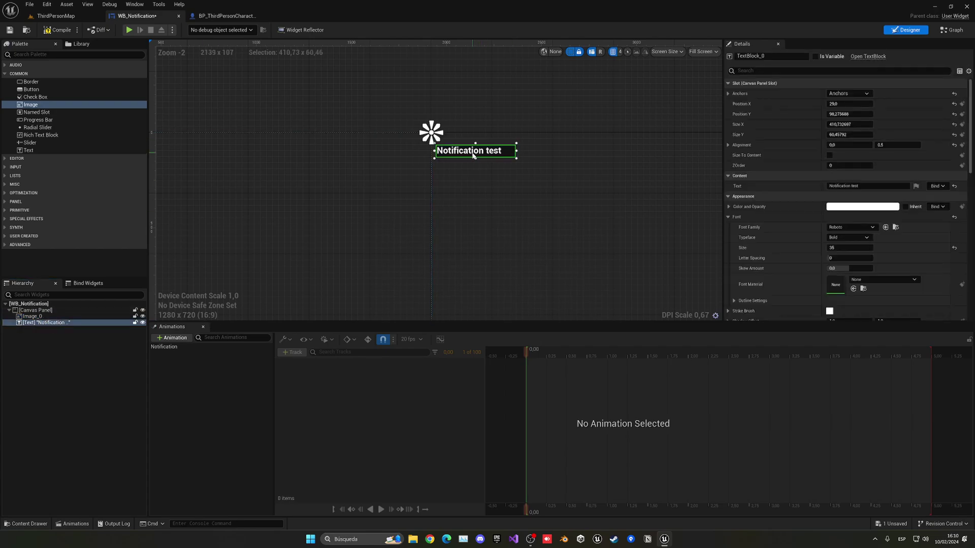
Undo the image's width change and fine-tune its placement to Position X about 25.5 and Position Y about 66.12
{"action": "left_click", "coordinate": [61, 310]}
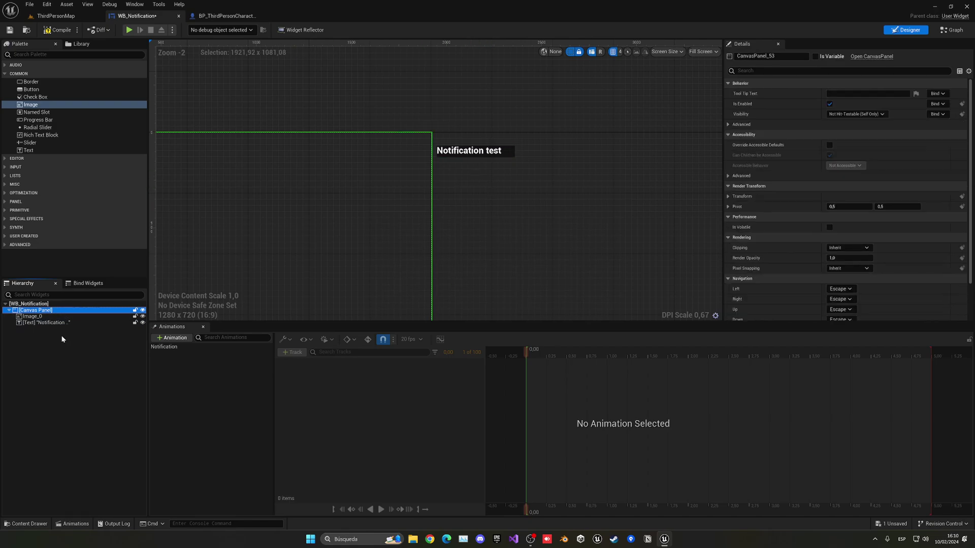
{"action": "left_click", "coordinate": [33, 316]}
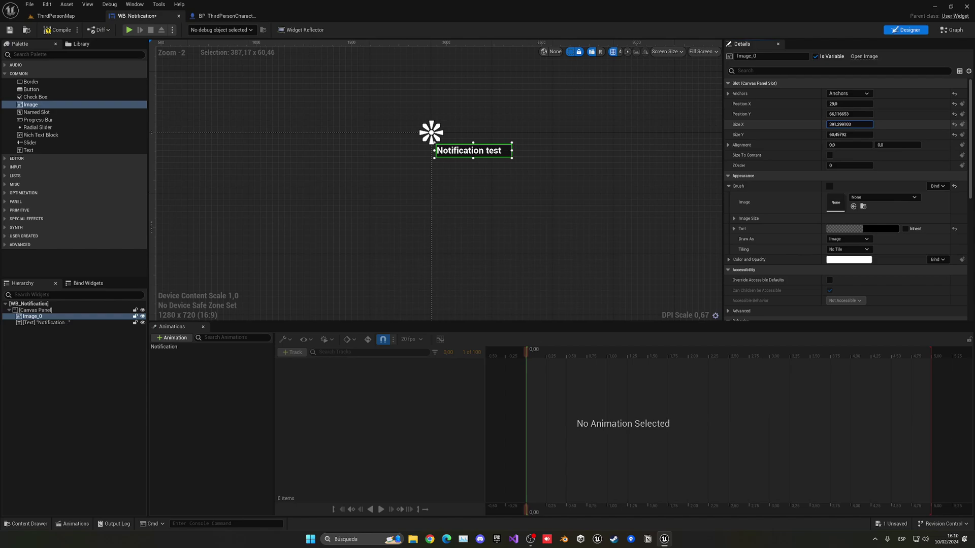
{"action": "key", "text": "ctrl+z"}
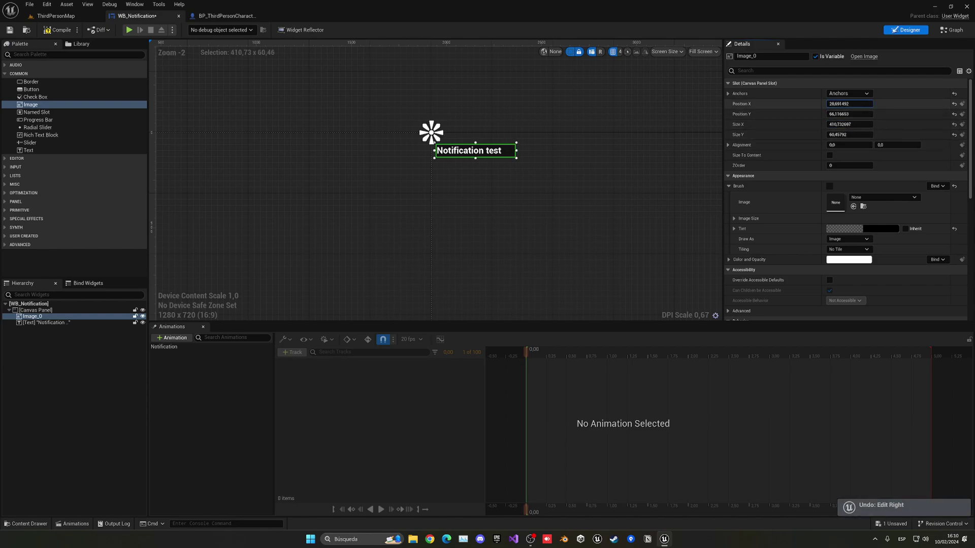
{"action": "left_click_drag", "start_coordinate": [848, 103], "coordinate": [845, 104]}
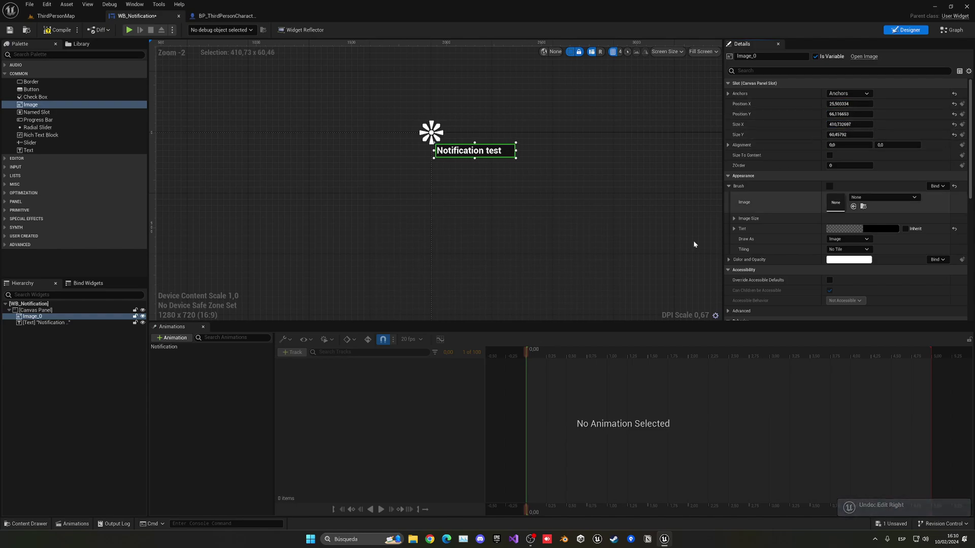
Open the Notification animation and key the image's current position at 0.00
{"action": "left_click", "coordinate": [191, 349]}
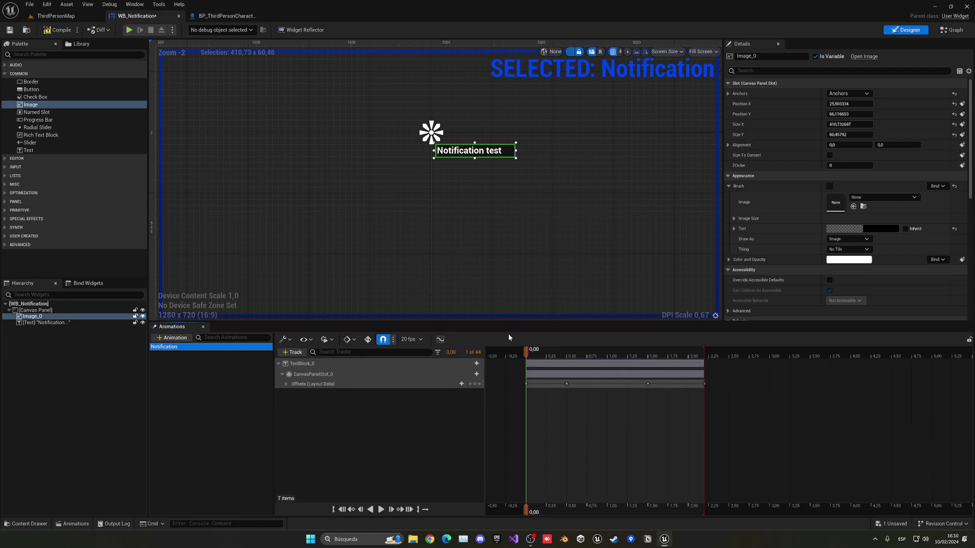
{"action": "left_click", "coordinate": [524, 350]}
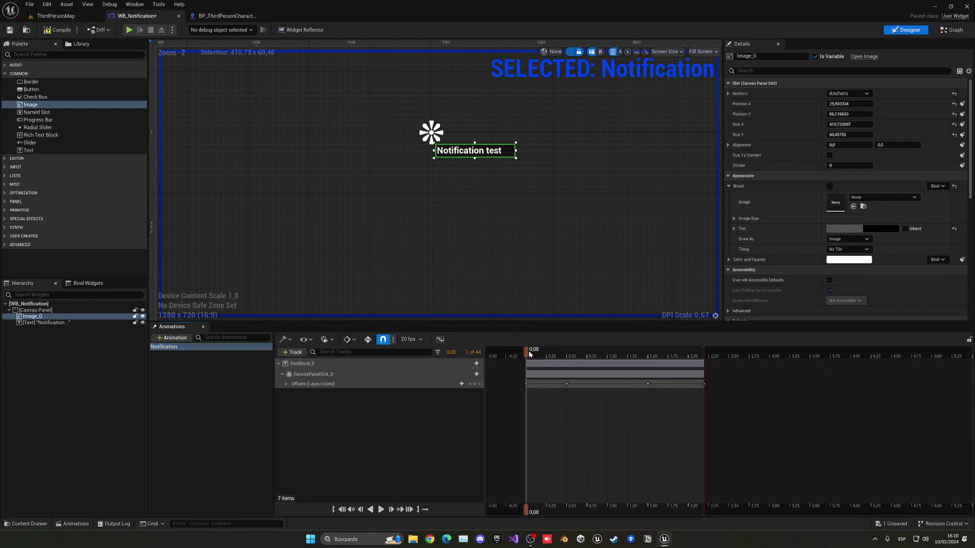
{"action": "left_click", "coordinate": [962, 104]}
Key the image behind the text with Position X about -442 at 0.50 and about -461 at 1.50
{"action": "left_click", "coordinate": [566, 352]}
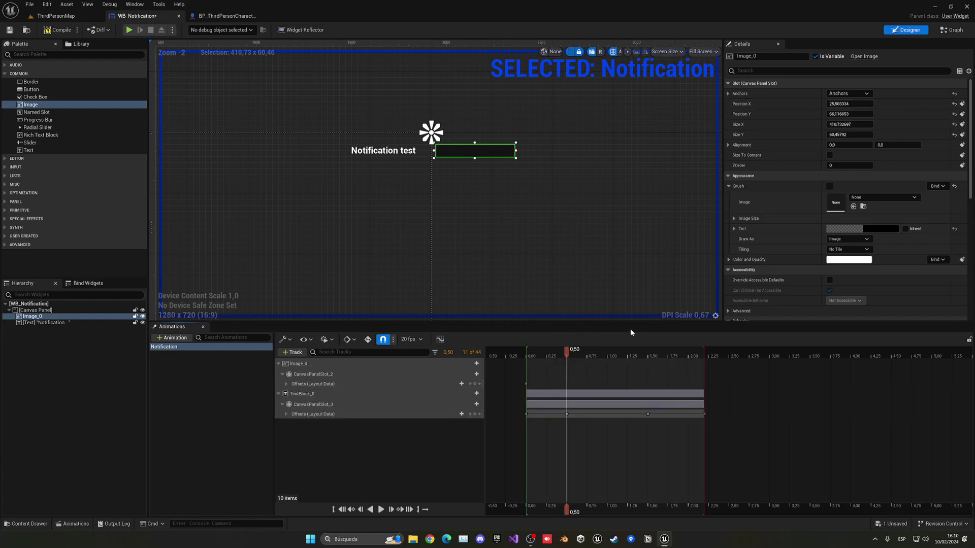
{"action": "left_click_drag", "start_coordinate": [849, 104], "coordinate": [818, 103]}
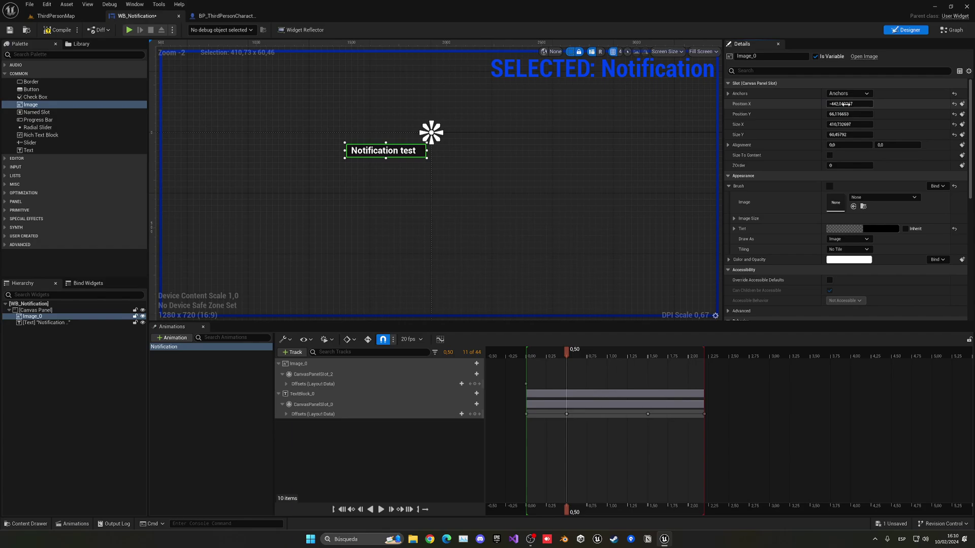
{"action": "left_click", "coordinate": [962, 103]}
{"action": "left_click", "coordinate": [648, 355]}
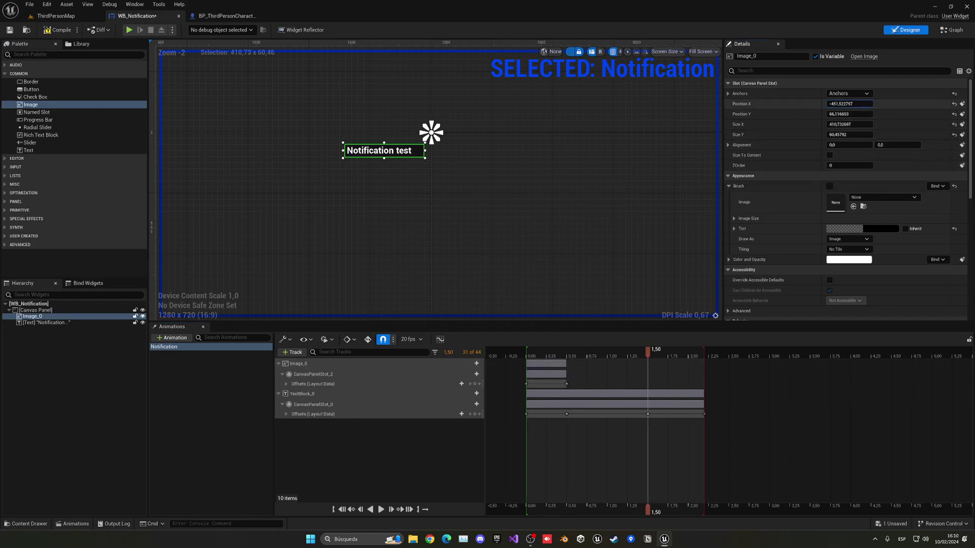
{"action": "left_click", "coordinate": [961, 104]}
Key the image off the canvas behind the text at 2.20 with Position X about 13.8
{"action": "left_click", "coordinate": [706, 353]}
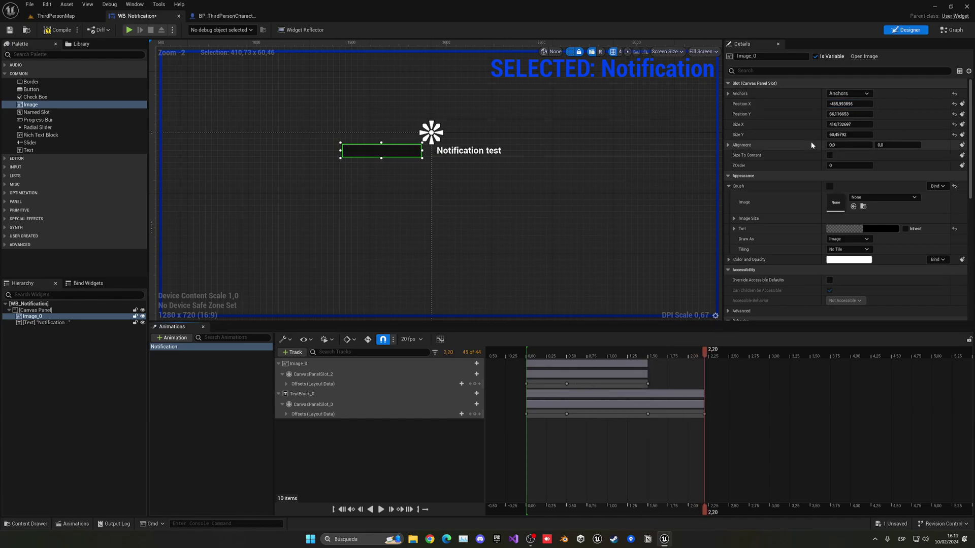
{"action": "left_click_drag", "start_coordinate": [847, 104], "coordinate": [874, 105]}
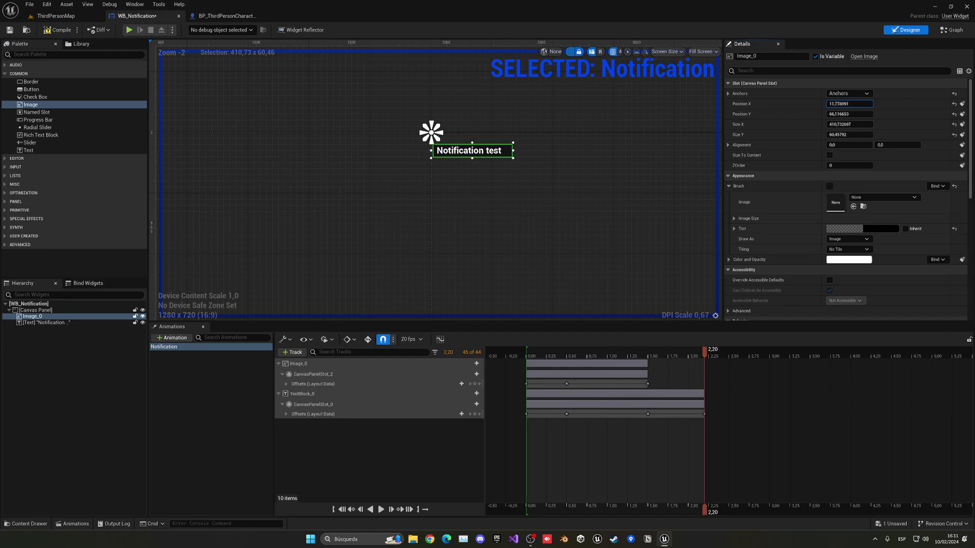
{"action": "left_click", "coordinate": [961, 105]}
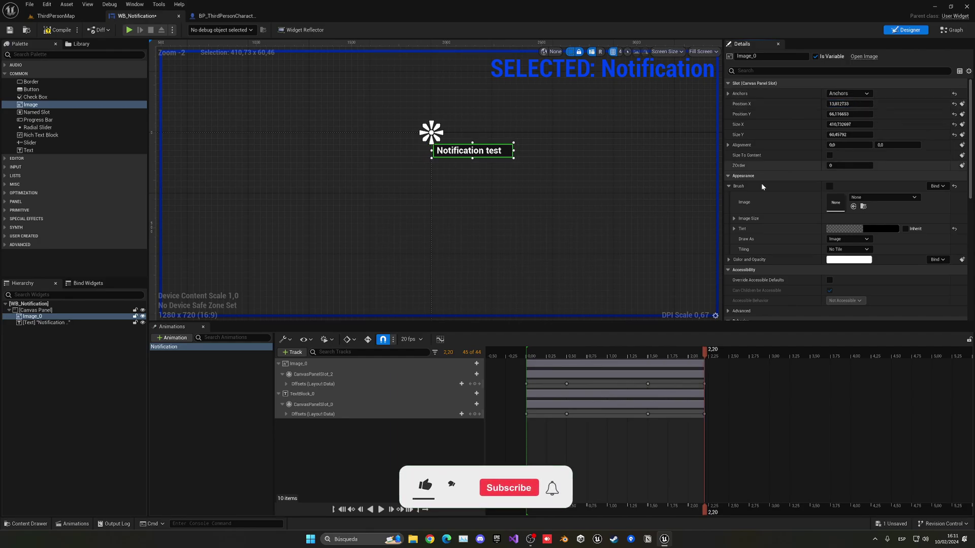
Replay the Notification animation from the start to check that the image and text move together
{"action": "left_click", "coordinate": [420, 507]}
{"action": "key", "text": "space"}
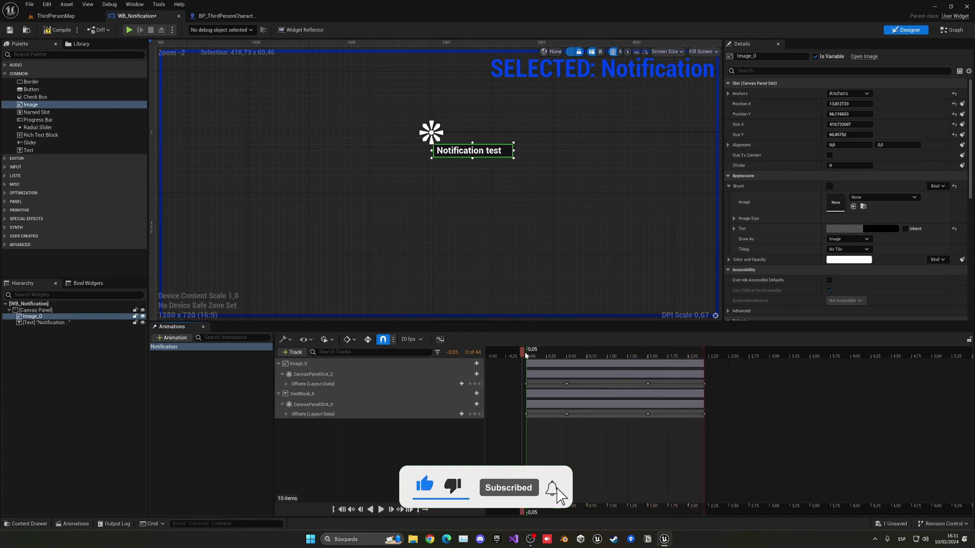
{"action": "key", "text": "space"}
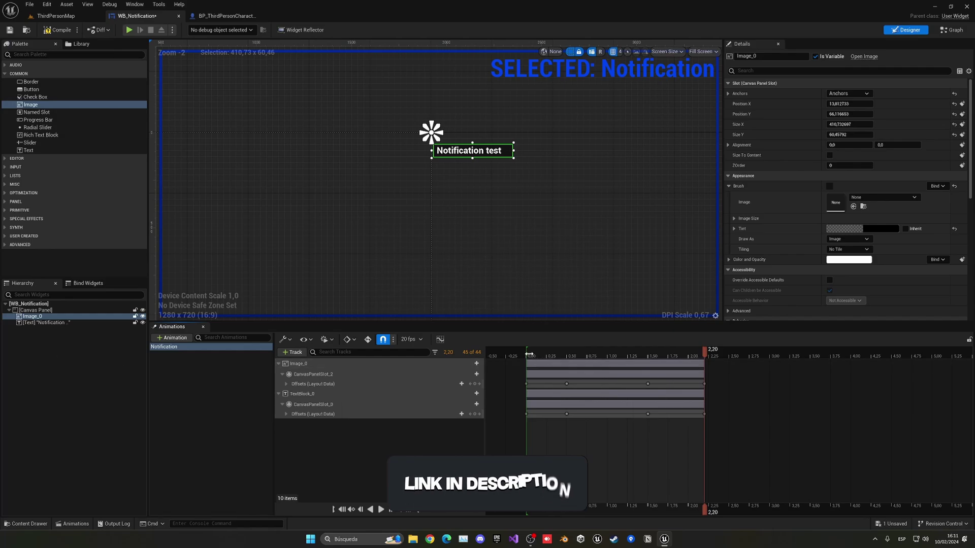
{"action": "key", "text": "space"}
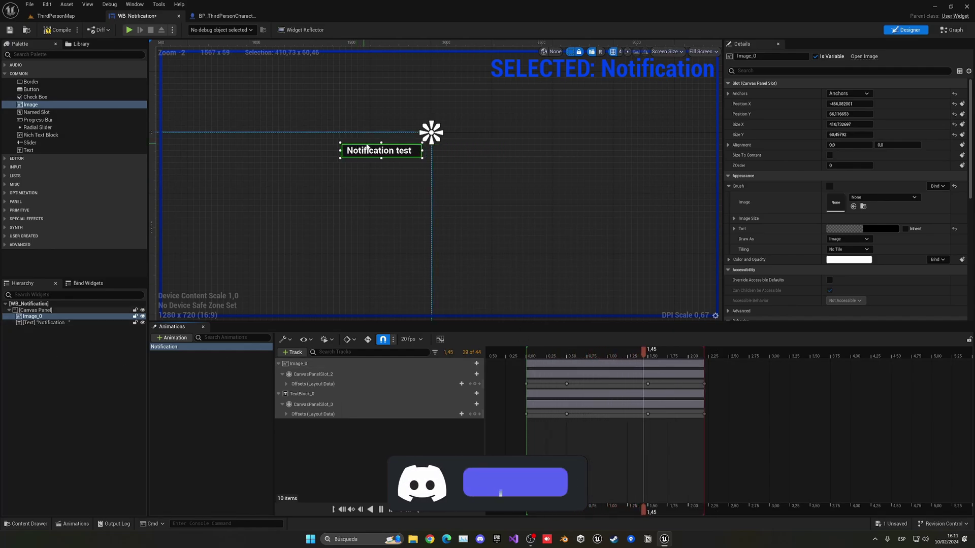
{"action": "left_click", "coordinate": [526, 354]}
{"action": "key", "text": "space"}
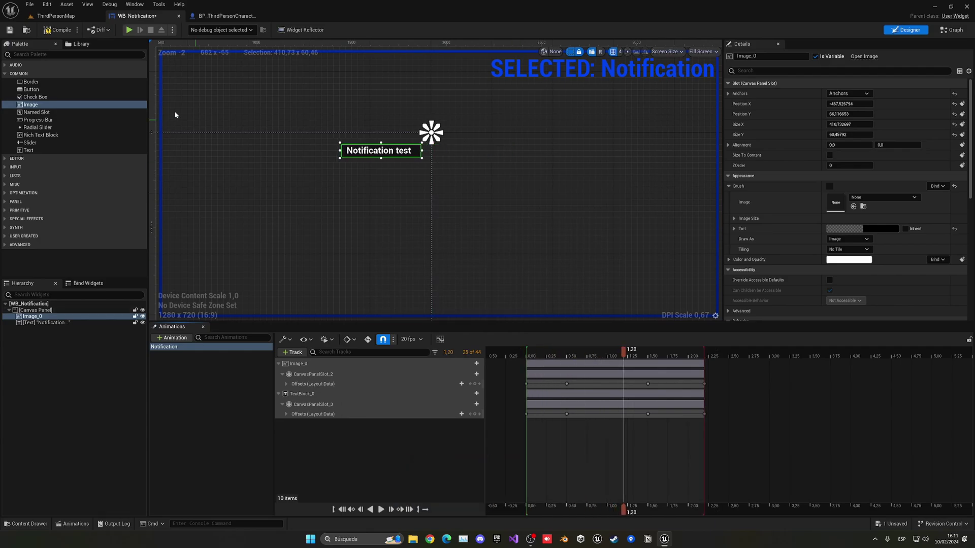
Compile and save WB_Notification and start playing ThirdPersonMap
{"action": "left_click", "coordinate": [57, 30]}
{"action": "left_click", "coordinate": [70, 17]}
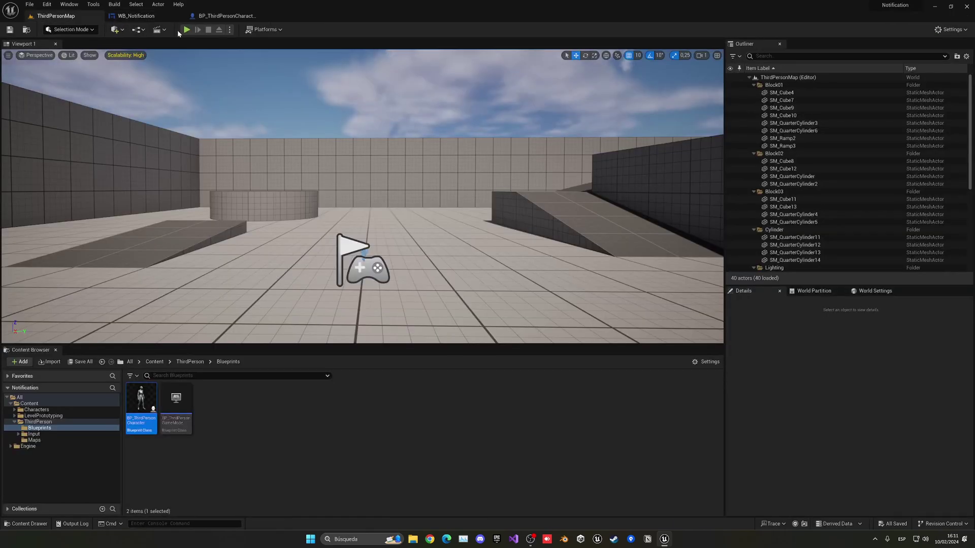
{"action": "key", "text": "alt+p"}
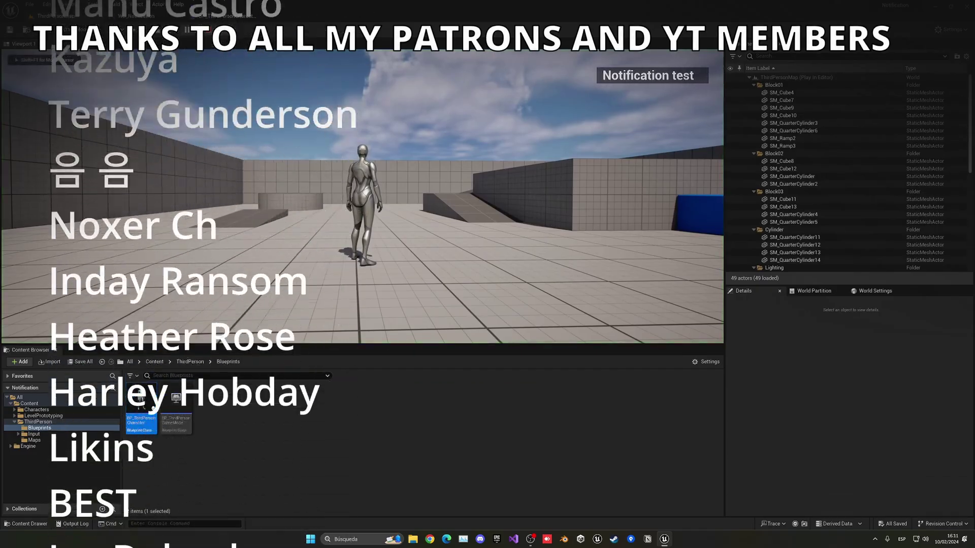
Run the character around the level while testing the notification, and stop the play session
{"action": "key", "text": "w"}
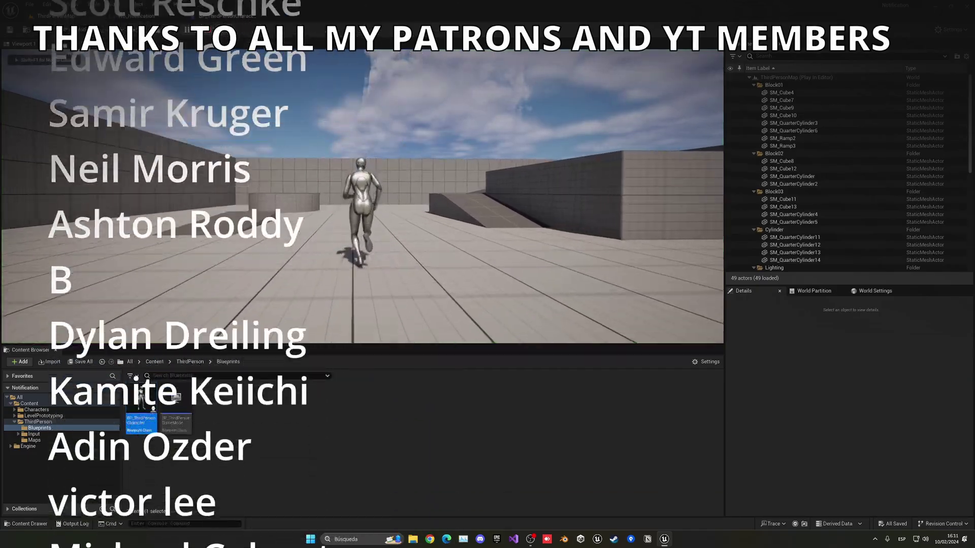
{"action": "key", "text": "w"}
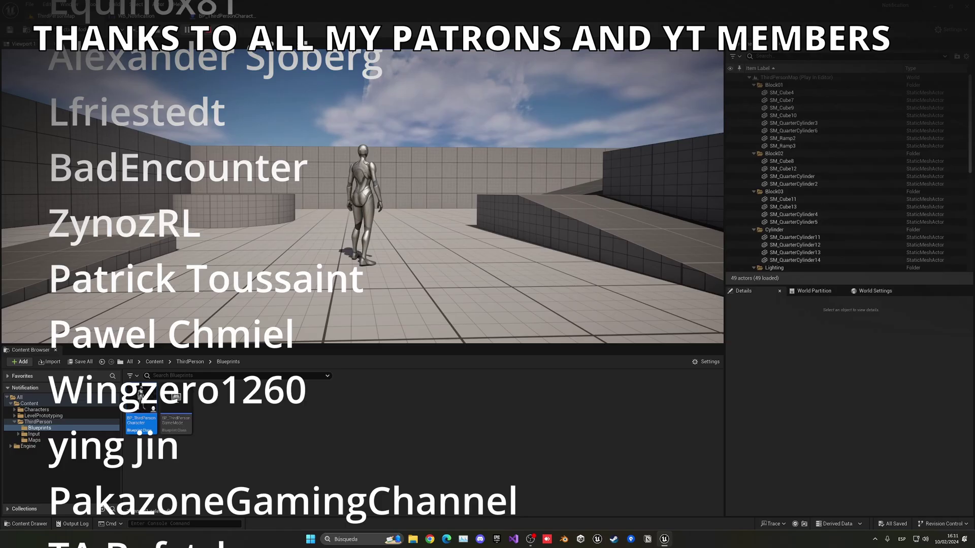
{"action": "key", "text": "w"}
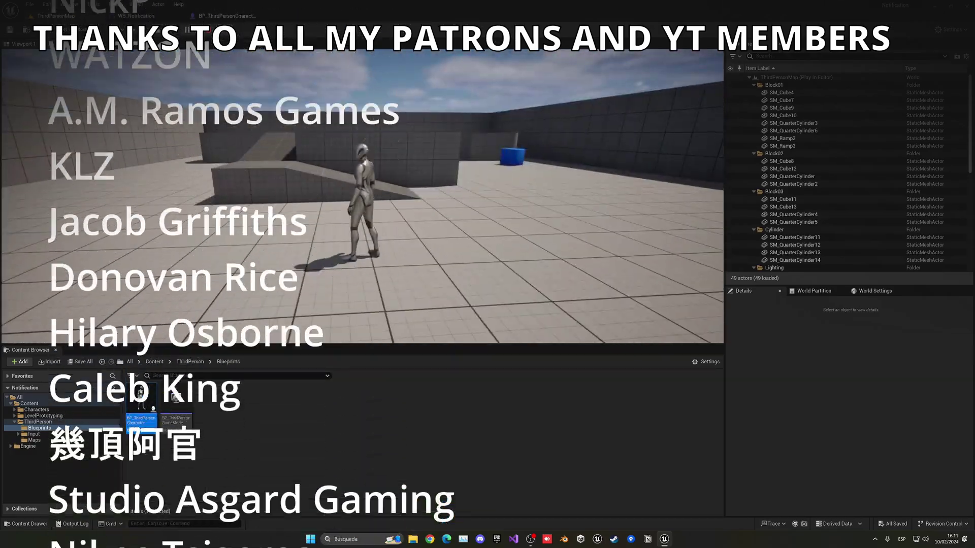
{"action": "key", "text": "w"}
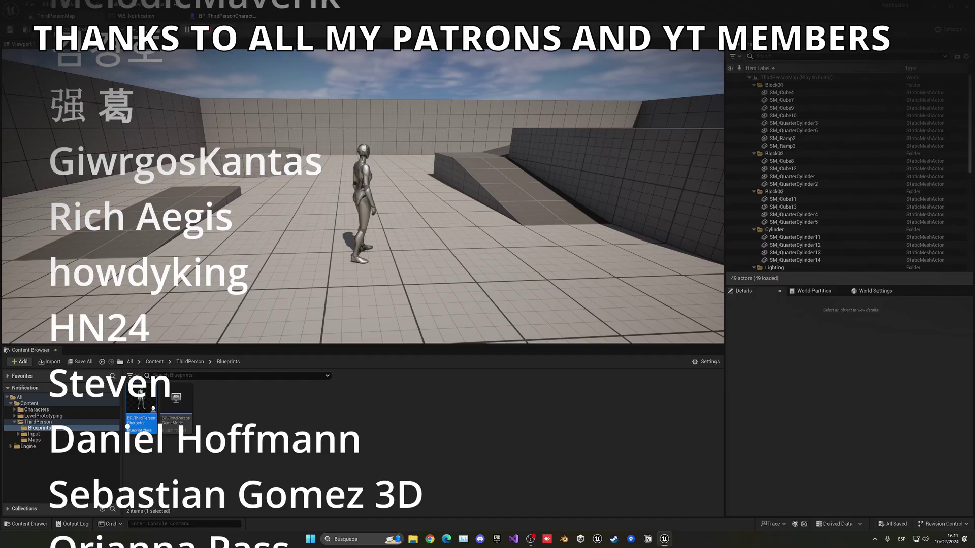
{"action": "key", "text": "s"}
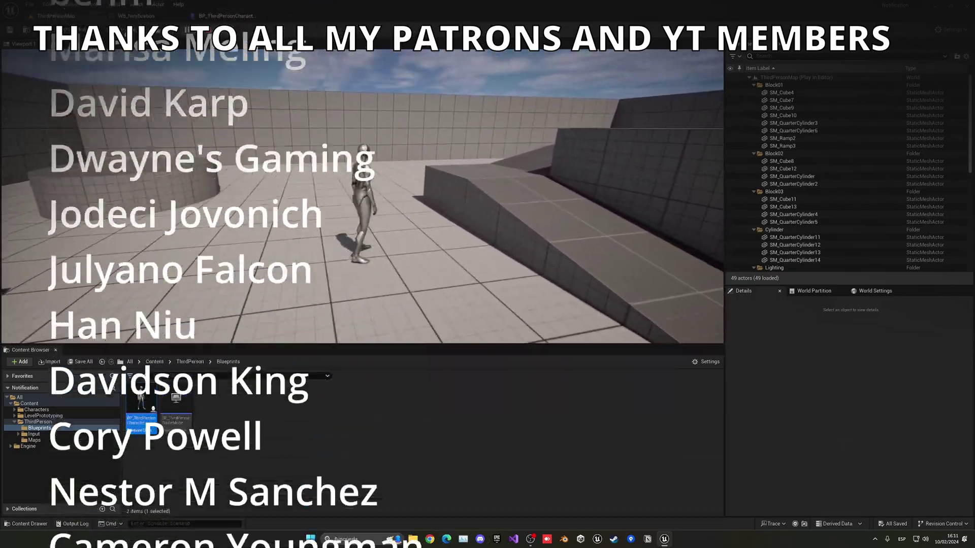
{"action": "key", "text": "Escape"}
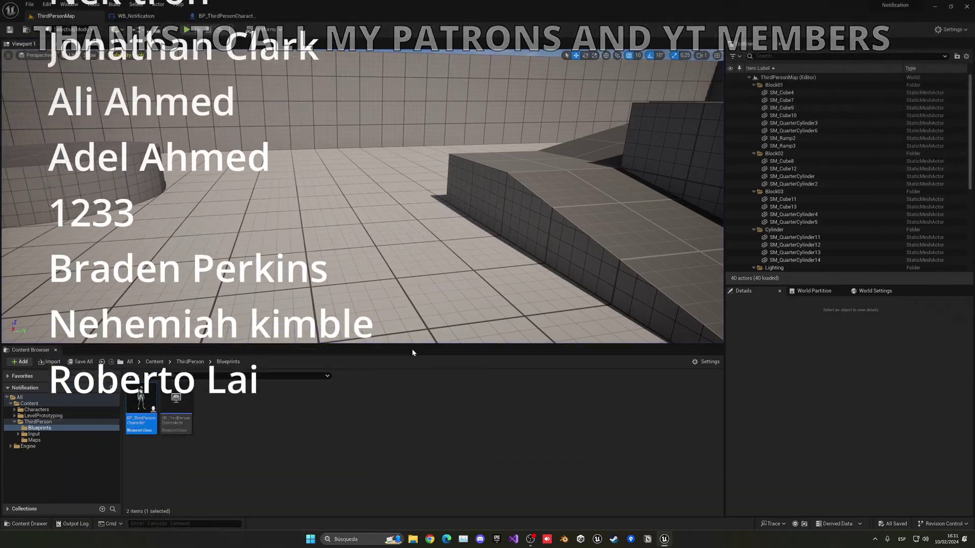